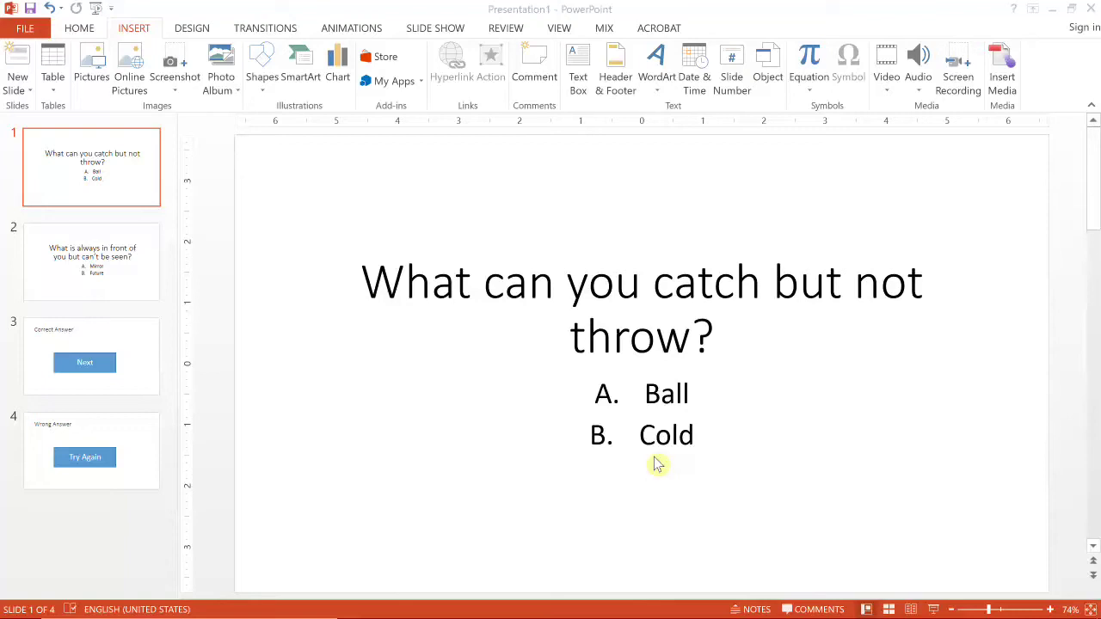
Review the second riddle, Correct Answer and Wrong Answer slides, then return to slide 1.
{"action": "left_click", "coordinate": [82, 264]}
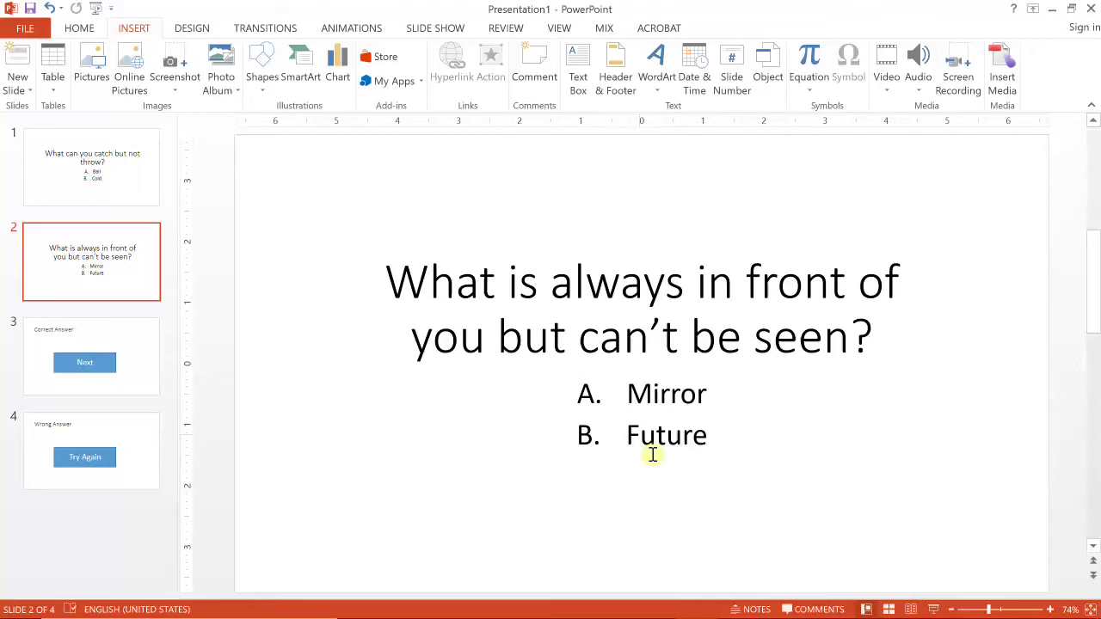
{"action": "left_click", "coordinate": [146, 328]}
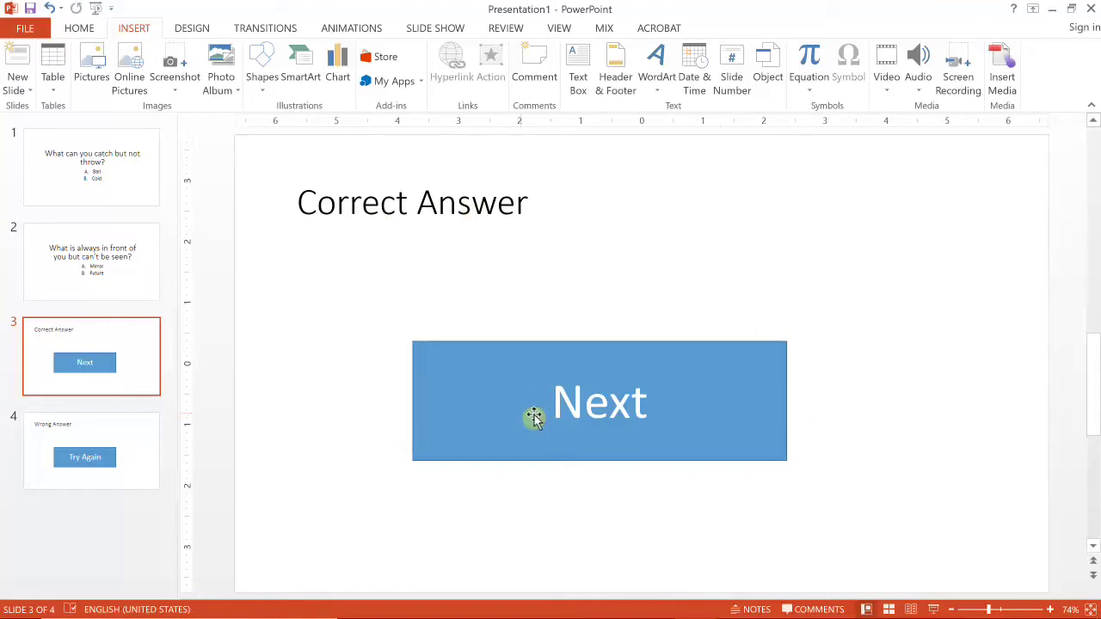
{"action": "left_click", "coordinate": [94, 460]}
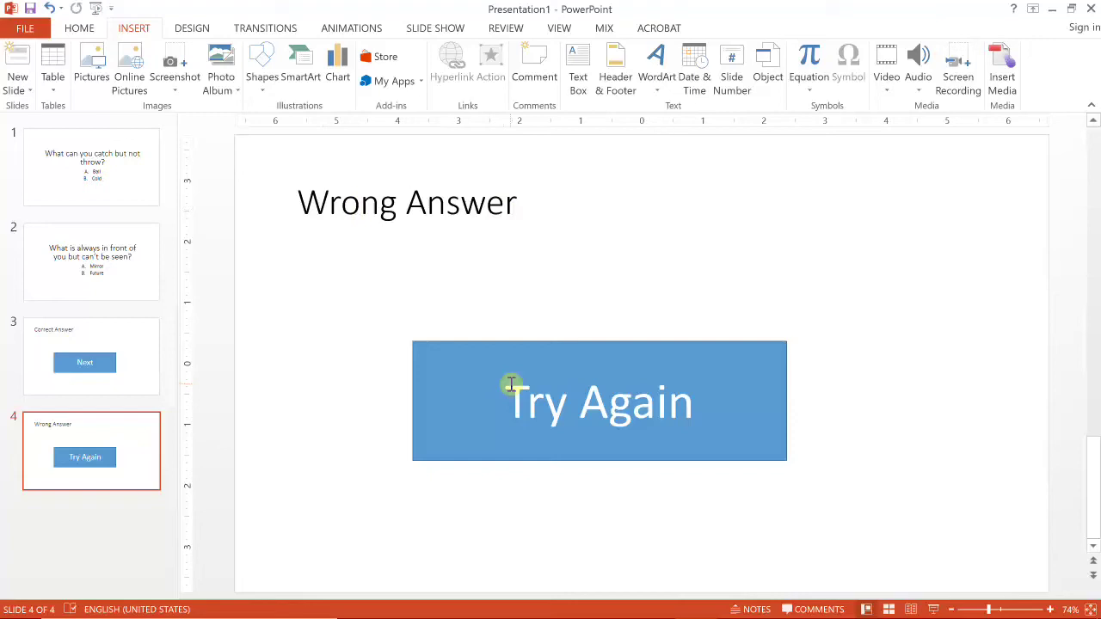
{"action": "left_click", "coordinate": [142, 191]}
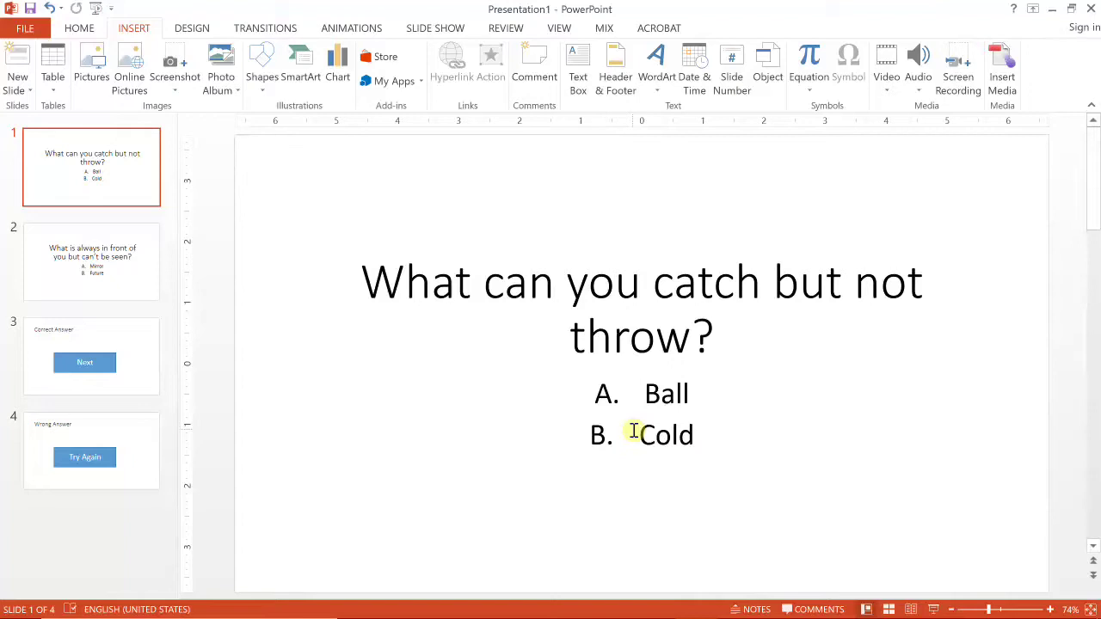
Give the answer Cold an action linking to slide 3, Correct Answer, with the Applause sound.
{"action": "left_click_drag", "start_coordinate": [642, 434], "coordinate": [704, 435]}
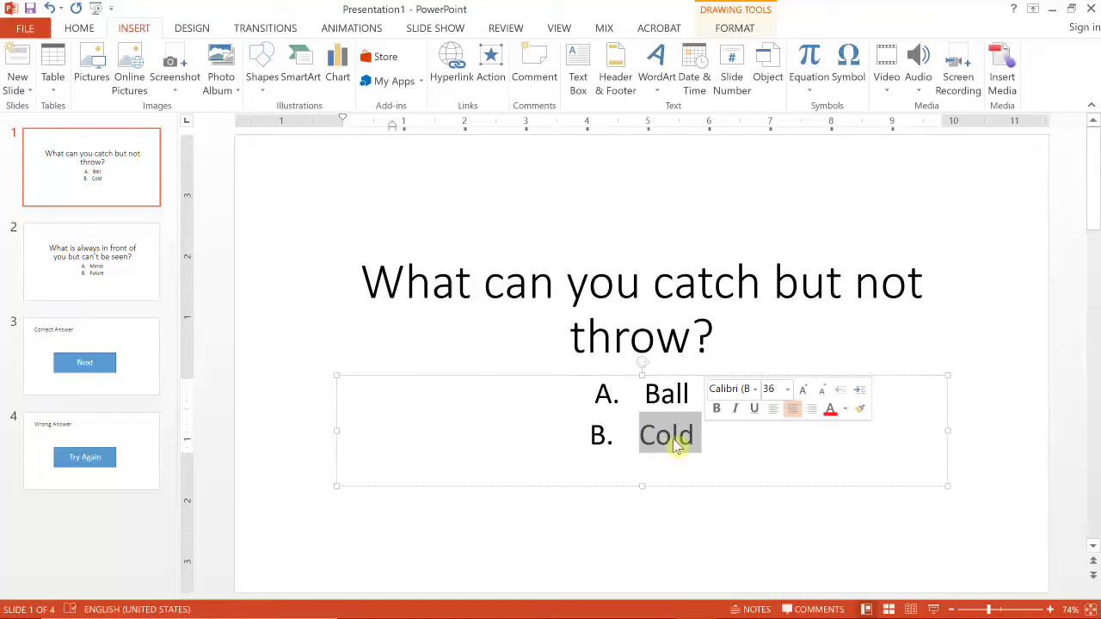
{"action": "left_click", "coordinate": [491, 67]}
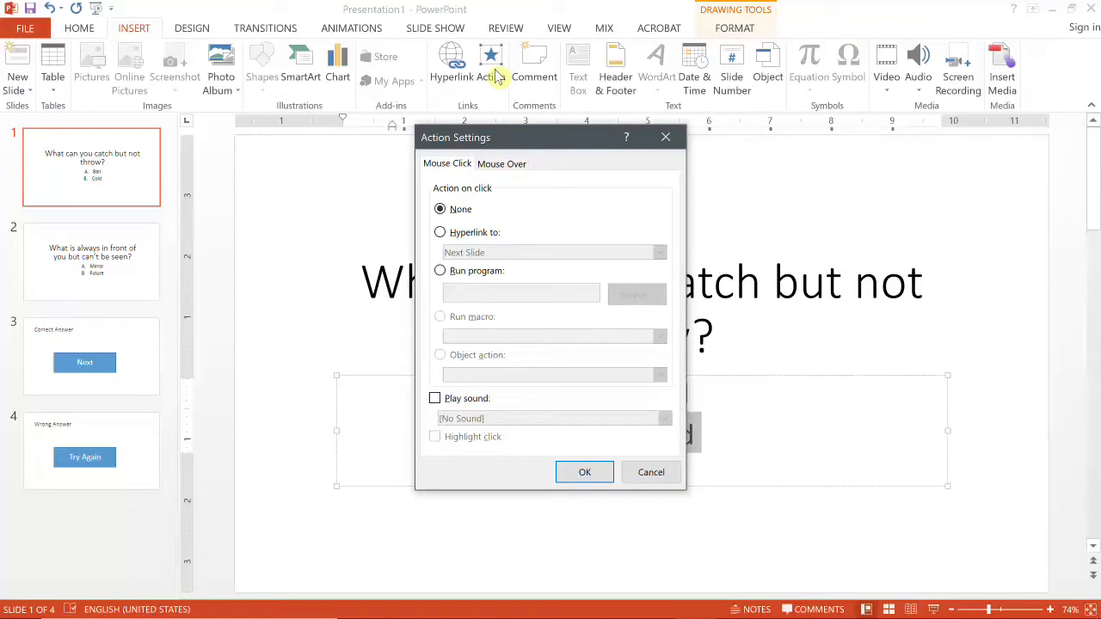
{"action": "left_click", "coordinate": [440, 401]}
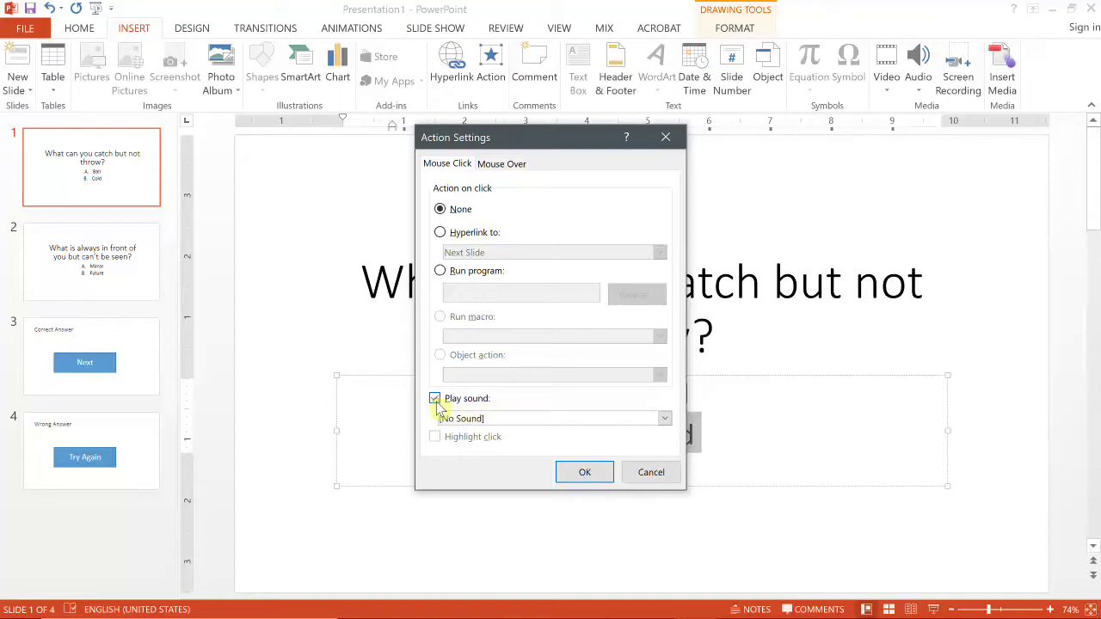
{"action": "left_click", "coordinate": [664, 418]}
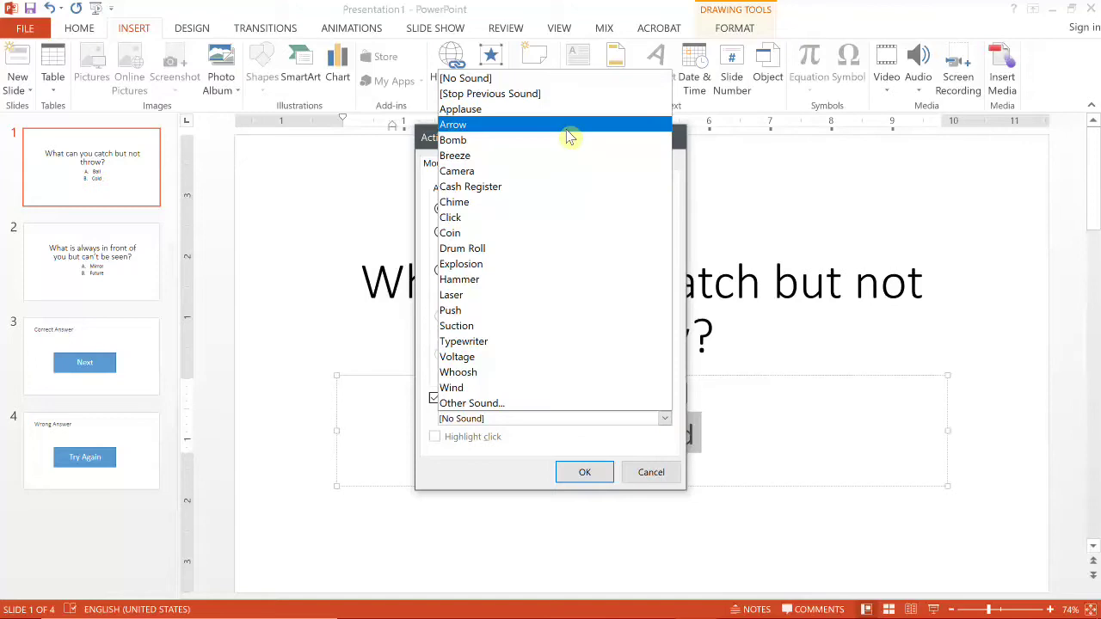
{"action": "left_click", "coordinate": [567, 117]}
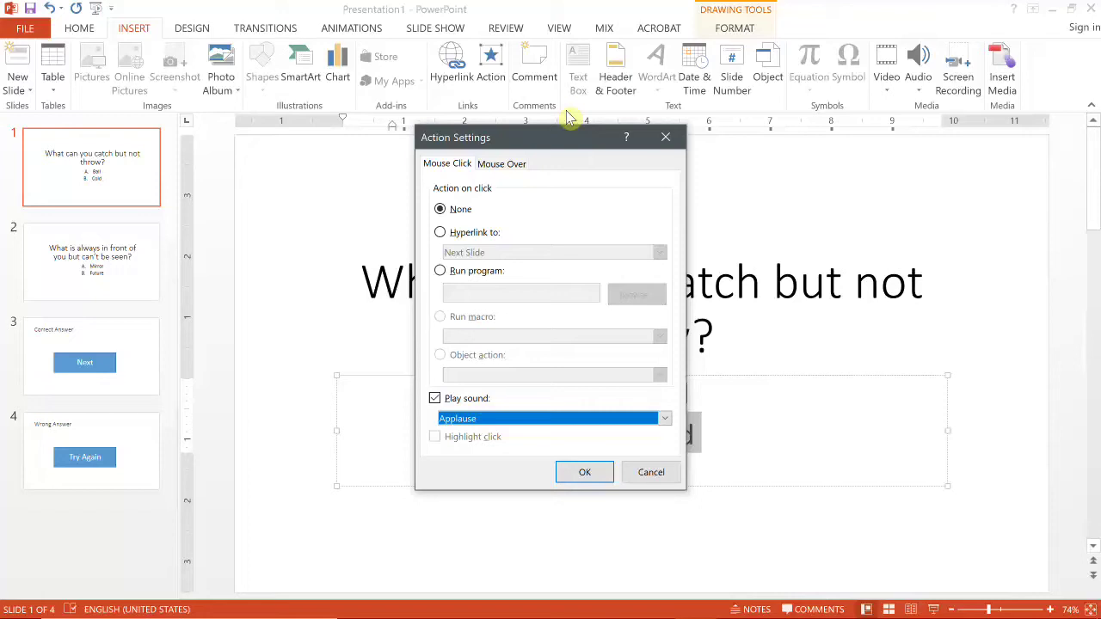
{"action": "left_click", "coordinate": [440, 233]}
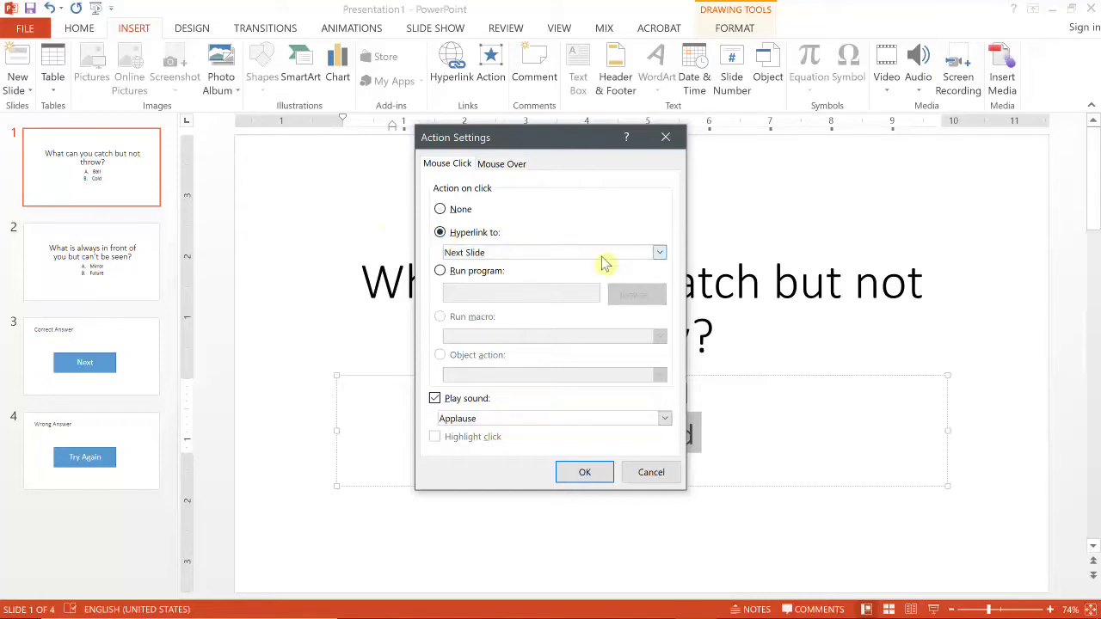
{"action": "left_click", "coordinate": [659, 254]}
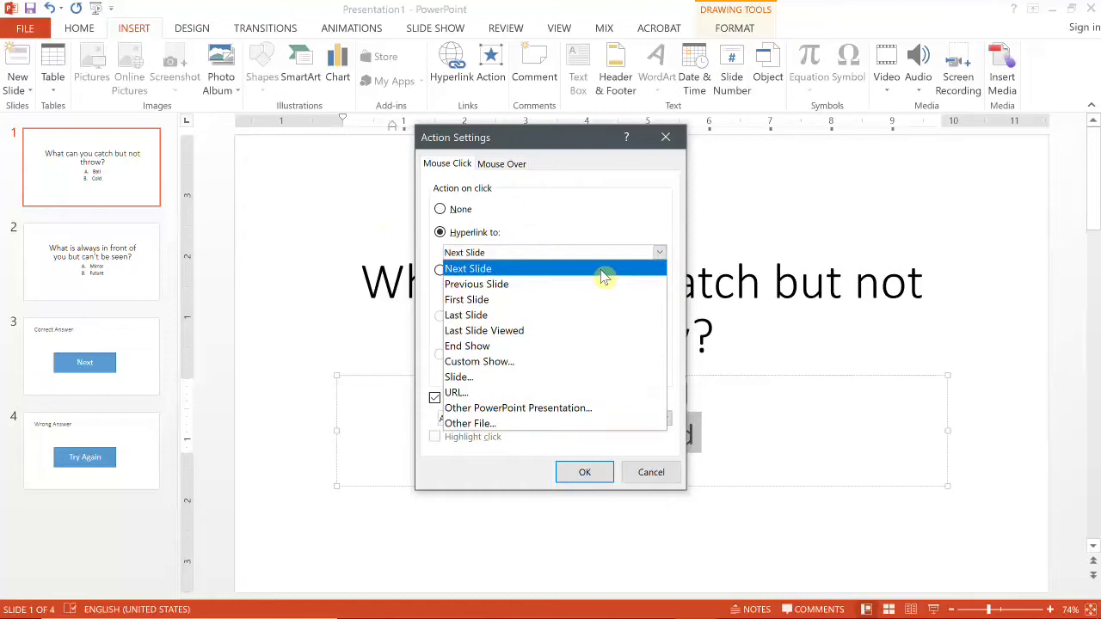
{"action": "left_click", "coordinate": [535, 378]}
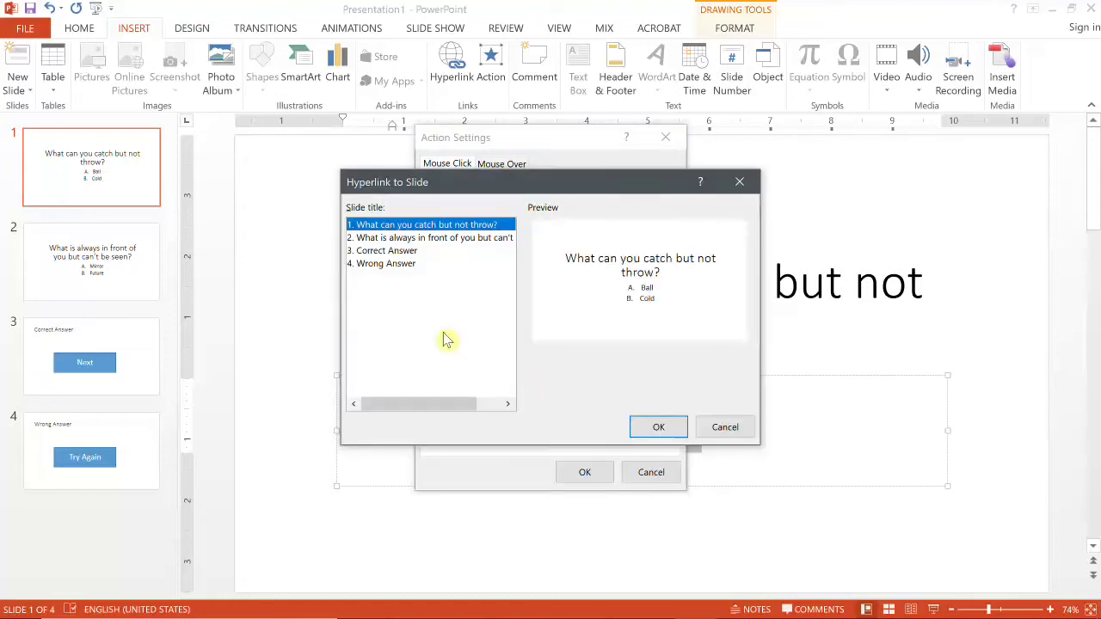
{"action": "left_click", "coordinate": [393, 251]}
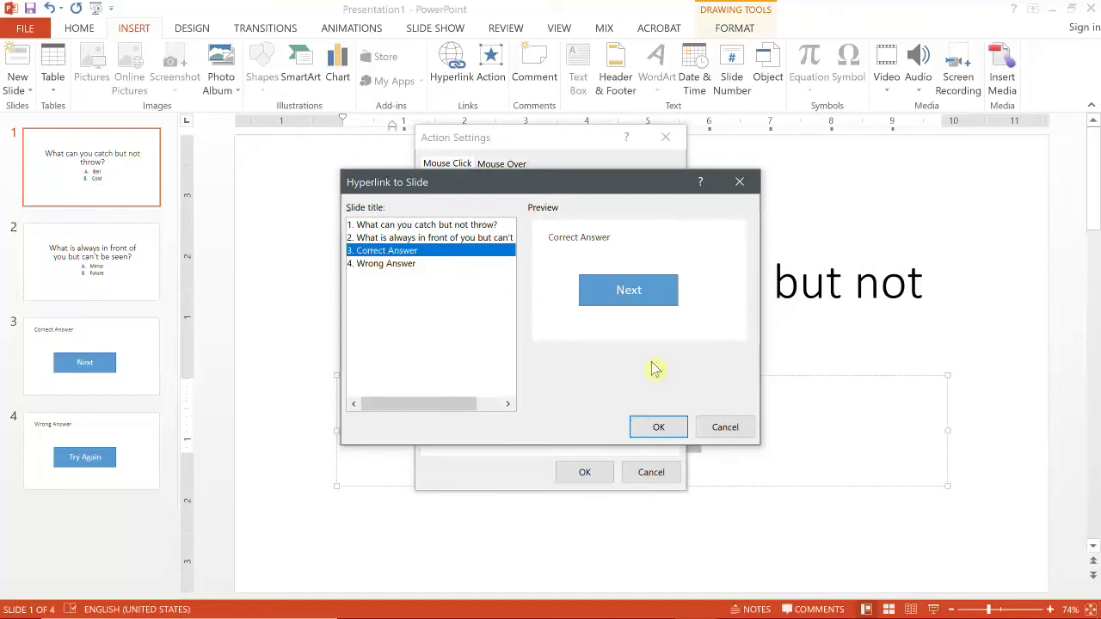
{"action": "left_click", "coordinate": [656, 427]}
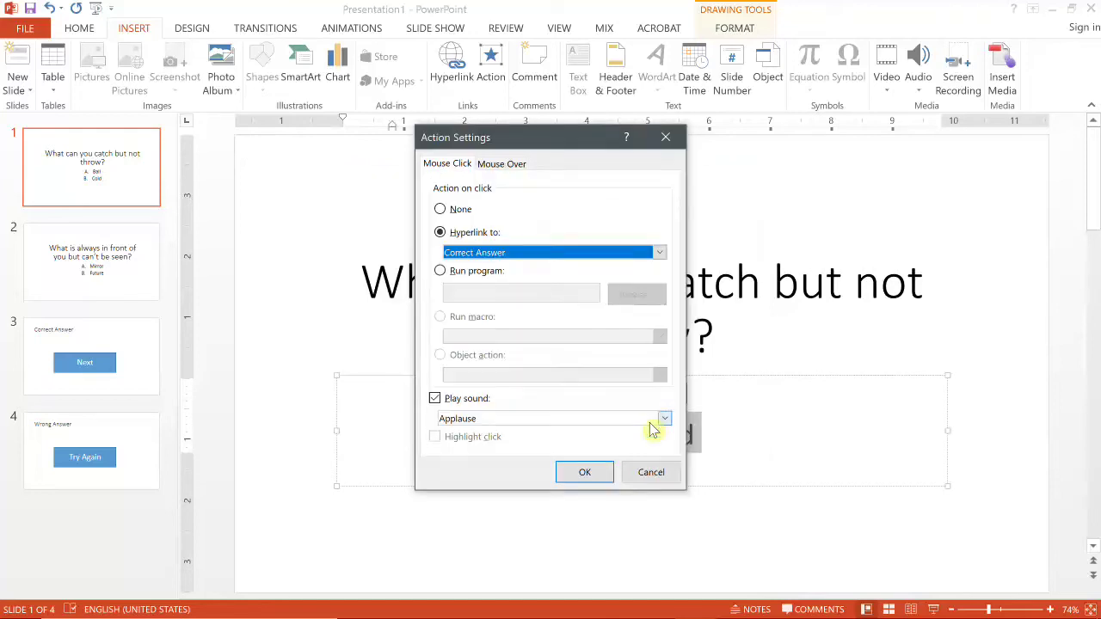
{"action": "left_click", "coordinate": [602, 471]}
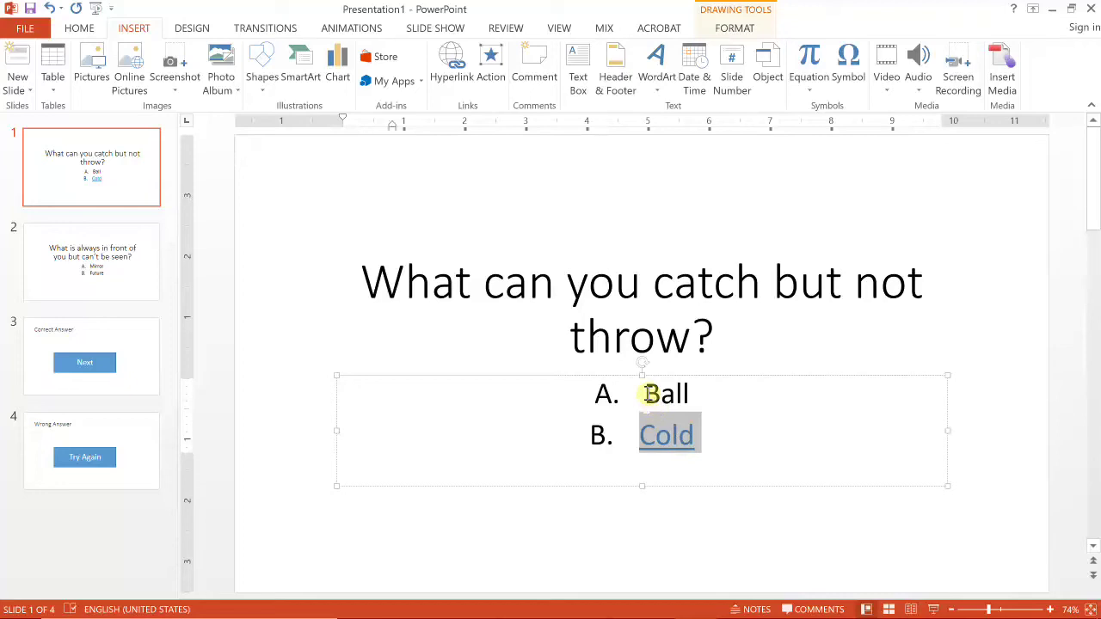
Give the answer Ball an action linking to slide 4, Wrong Answer, with the Bomb sound.
{"action": "left_click_drag", "start_coordinate": [649, 395], "coordinate": [704, 395]}
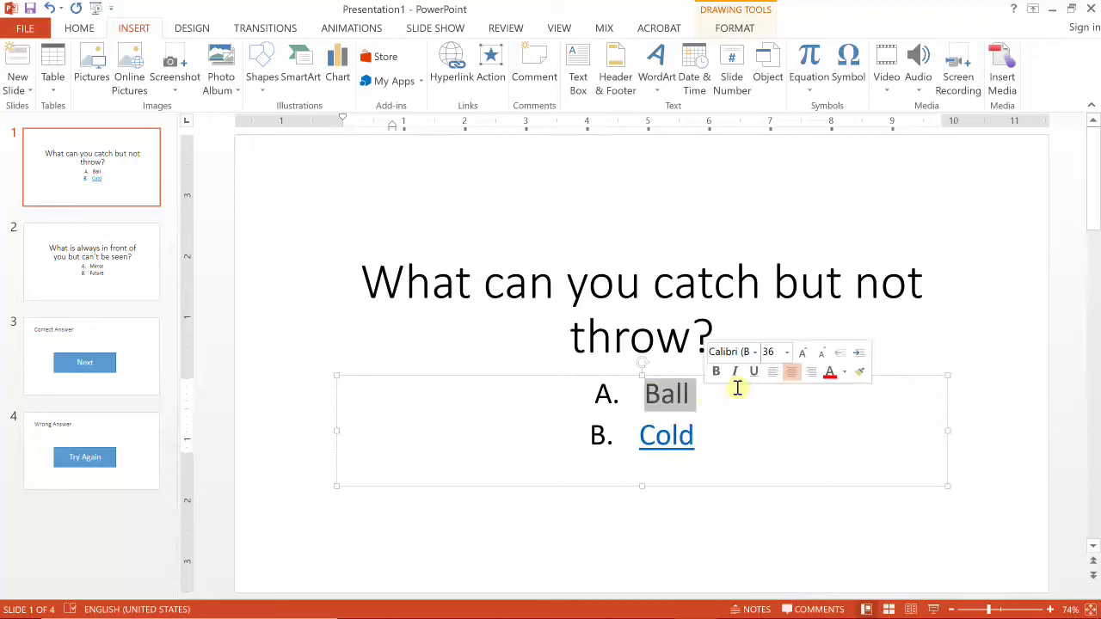
{"action": "left_click", "coordinate": [490, 62]}
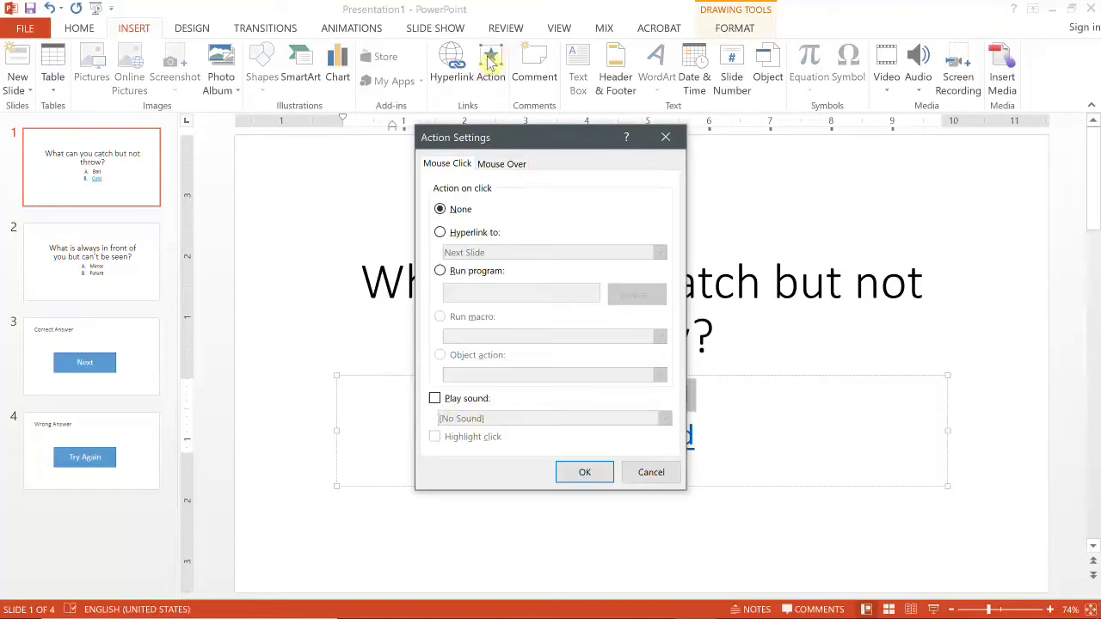
{"action": "left_click", "coordinate": [435, 399]}
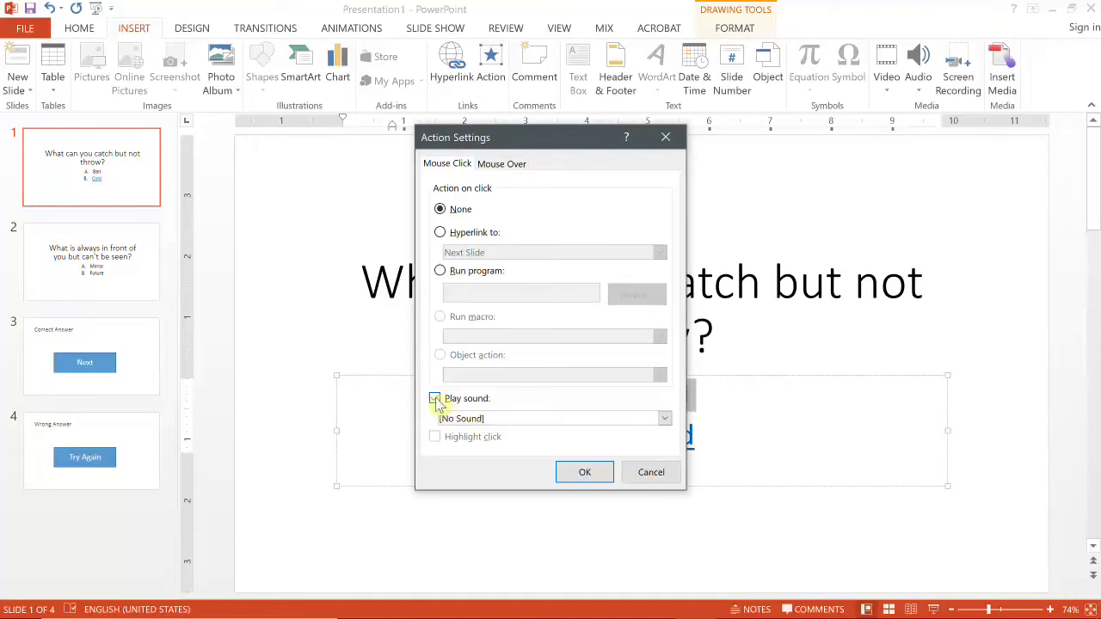
{"action": "left_click", "coordinate": [663, 418]}
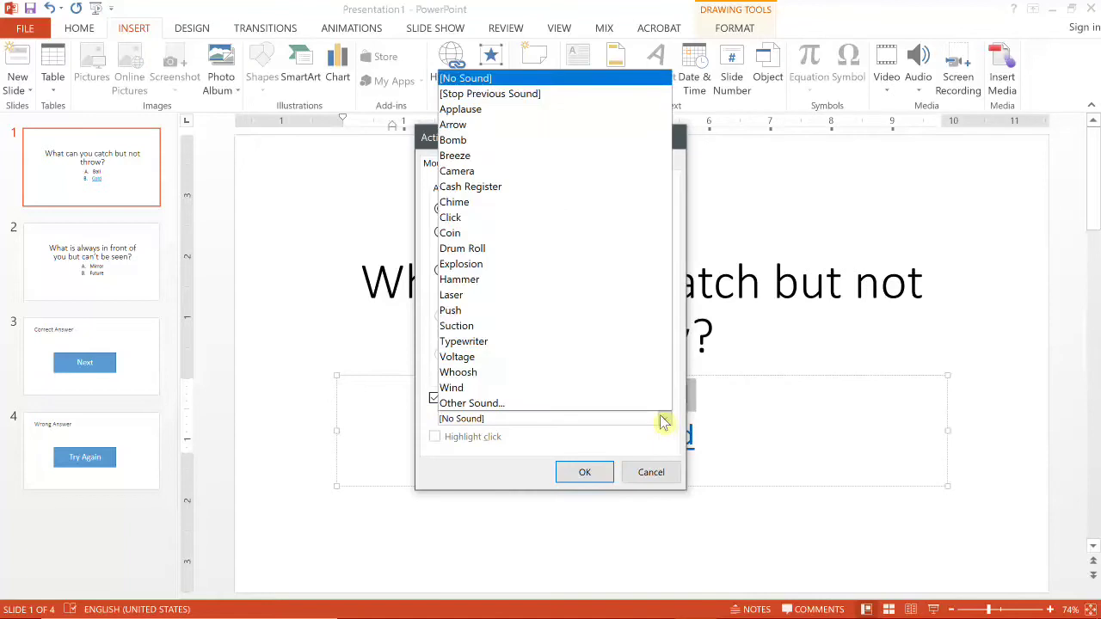
{"action": "left_click", "coordinate": [568, 150]}
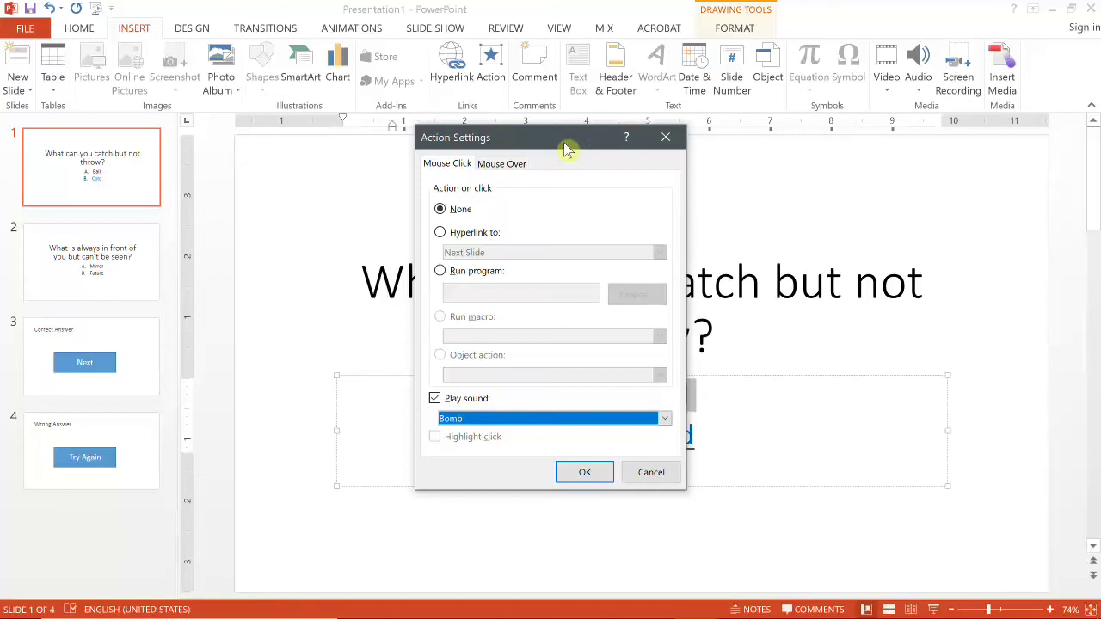
{"action": "left_click", "coordinate": [443, 235]}
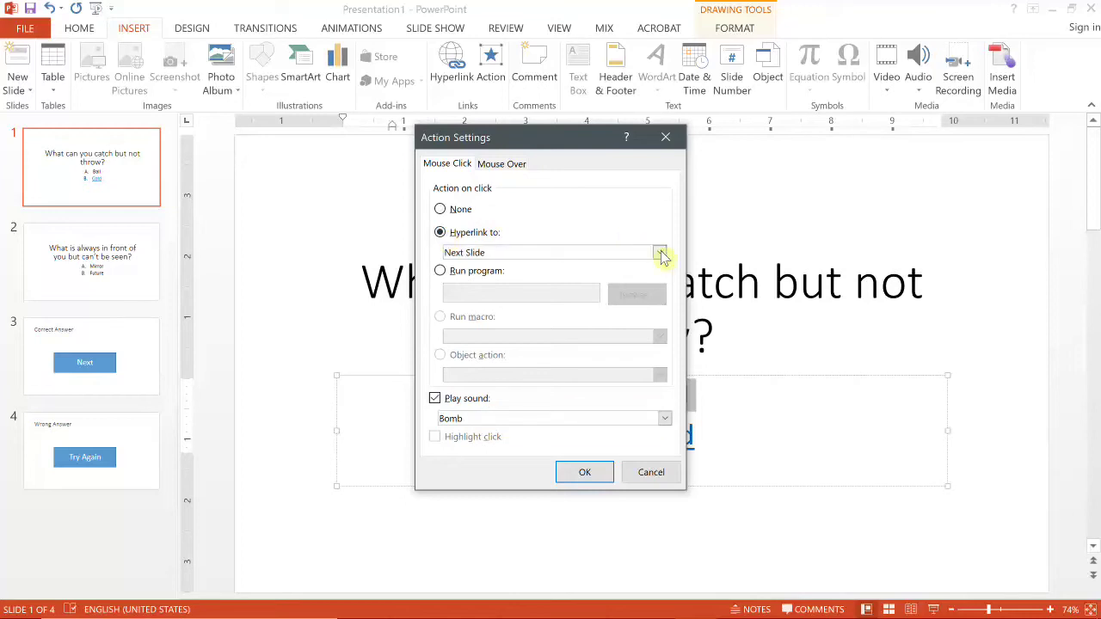
{"action": "left_click", "coordinate": [660, 253]}
{"action": "left_click", "coordinate": [506, 380]}
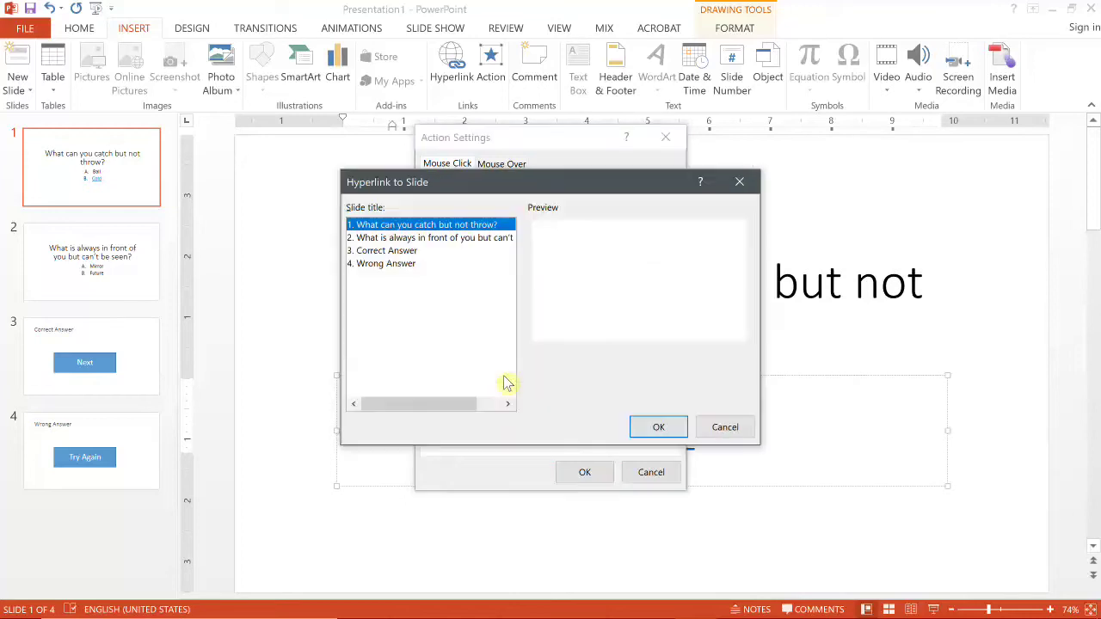
{"action": "left_click", "coordinate": [378, 266]}
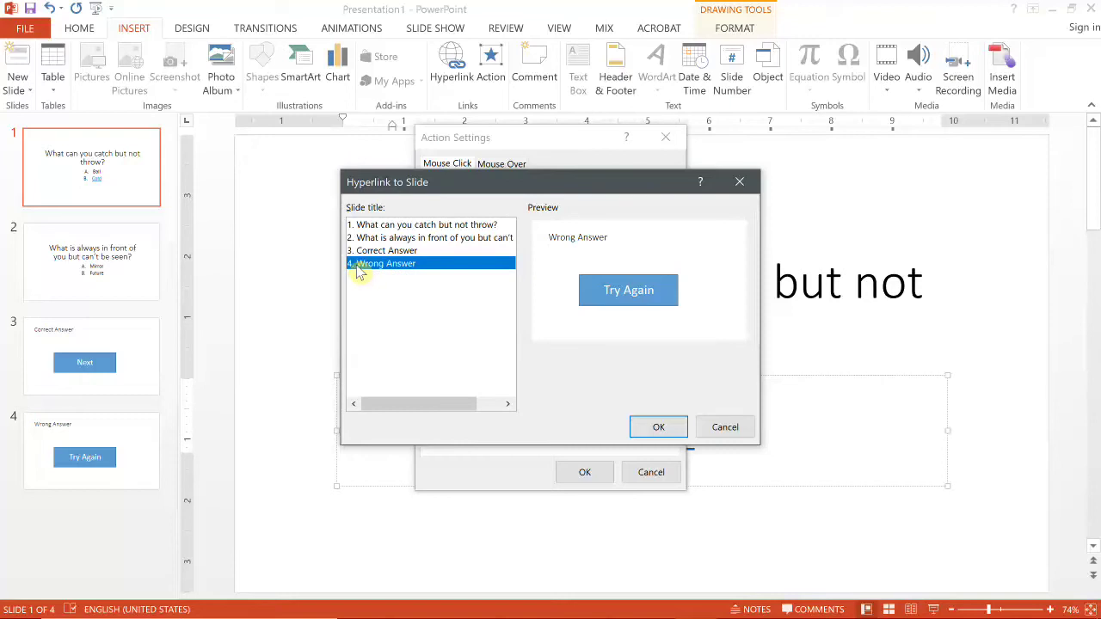
{"action": "left_click", "coordinate": [659, 428]}
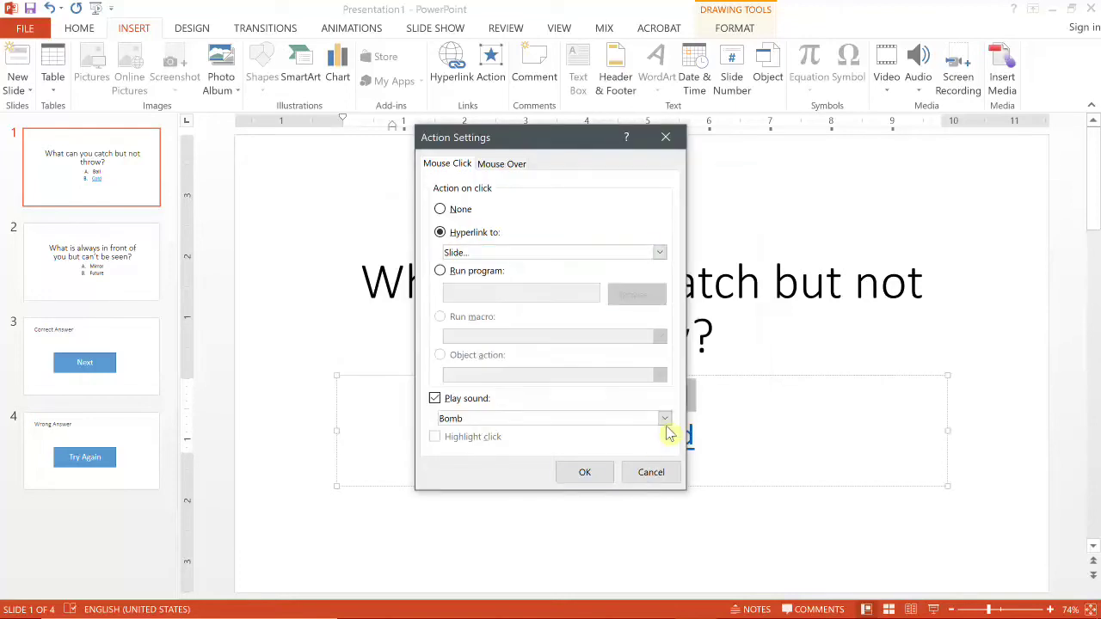
{"action": "left_click", "coordinate": [585, 472]}
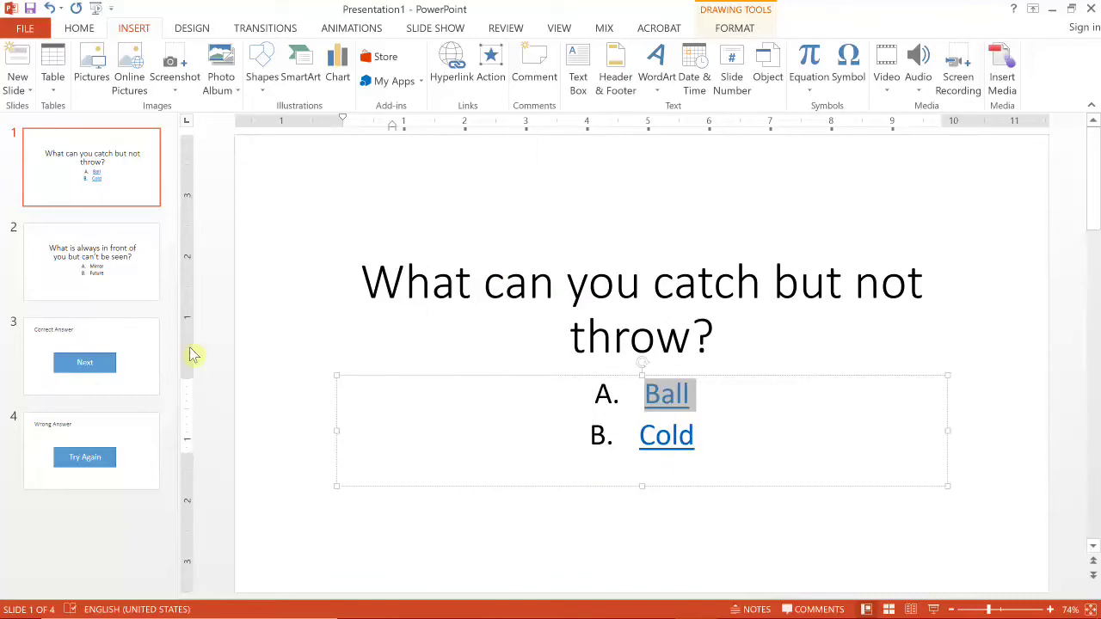
Open slide 3, the Correct Answer slide with the Next button.
{"action": "left_click", "coordinate": [156, 353]}
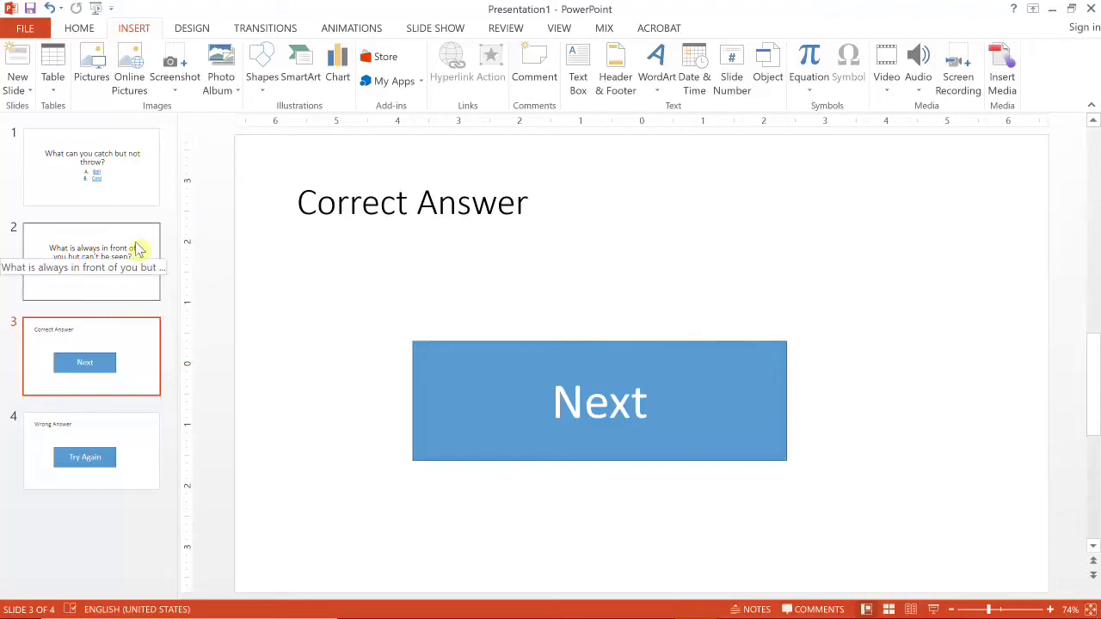
Add an action to the Next button that hyperlinks to slide 2, the second riddle.
{"action": "left_click", "coordinate": [520, 375]}
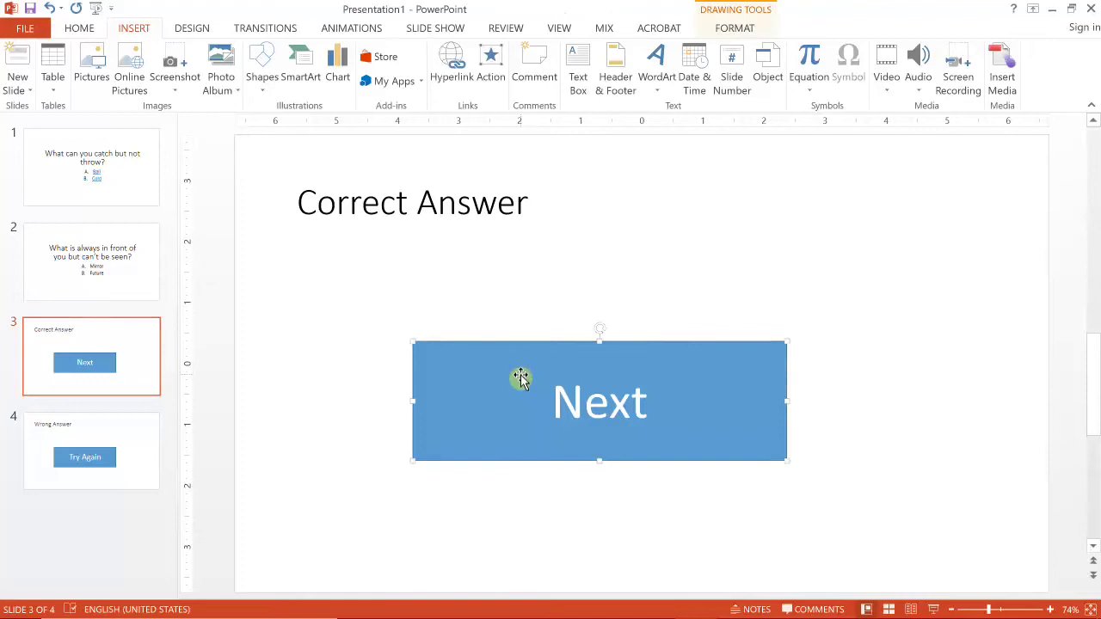
{"action": "left_click", "coordinate": [488, 71]}
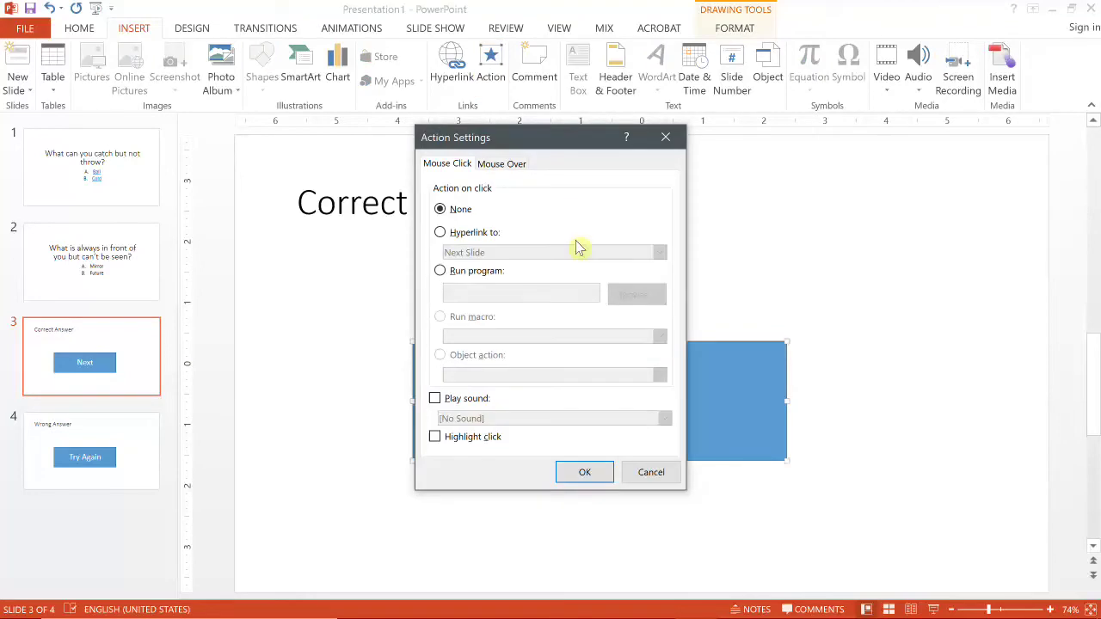
{"action": "left_click", "coordinate": [490, 233]}
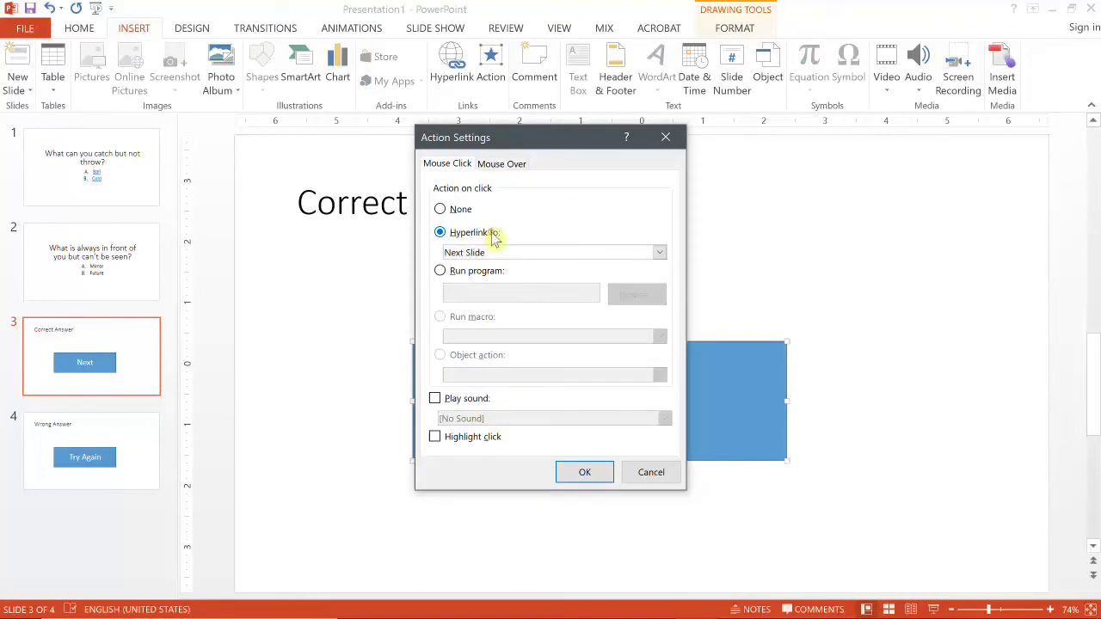
{"action": "left_click", "coordinate": [659, 253]}
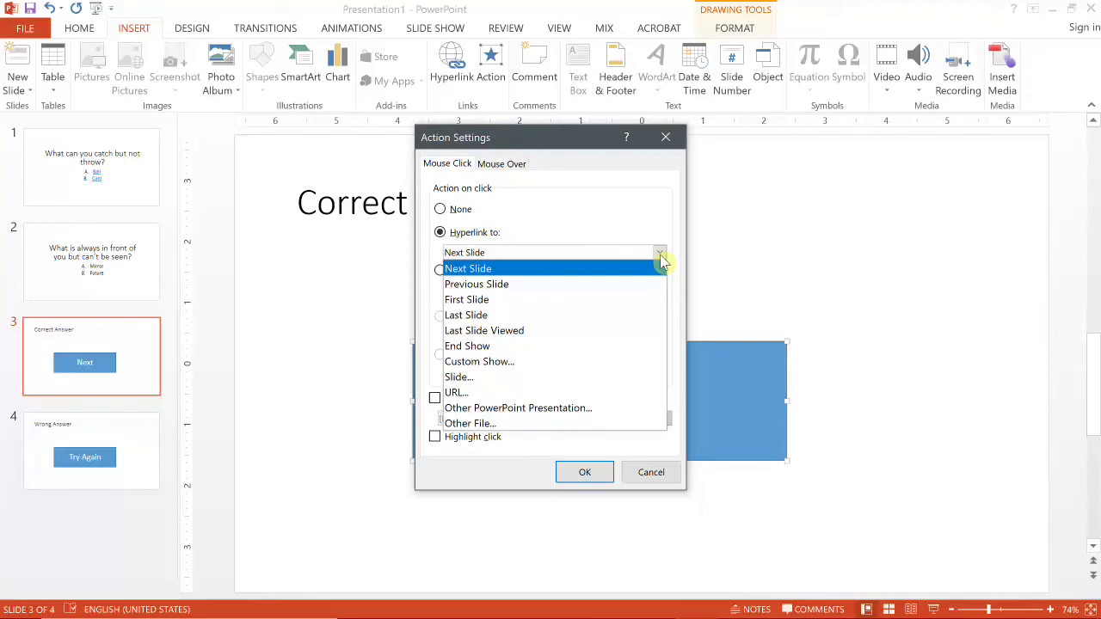
{"action": "left_click", "coordinate": [546, 381]}
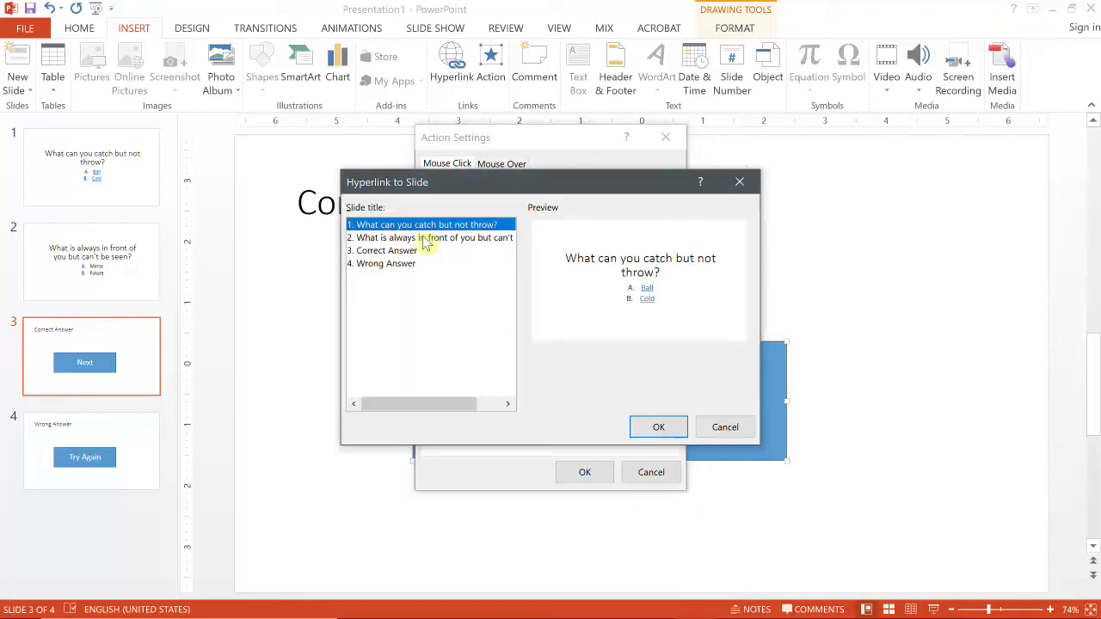
{"action": "left_click", "coordinate": [420, 238]}
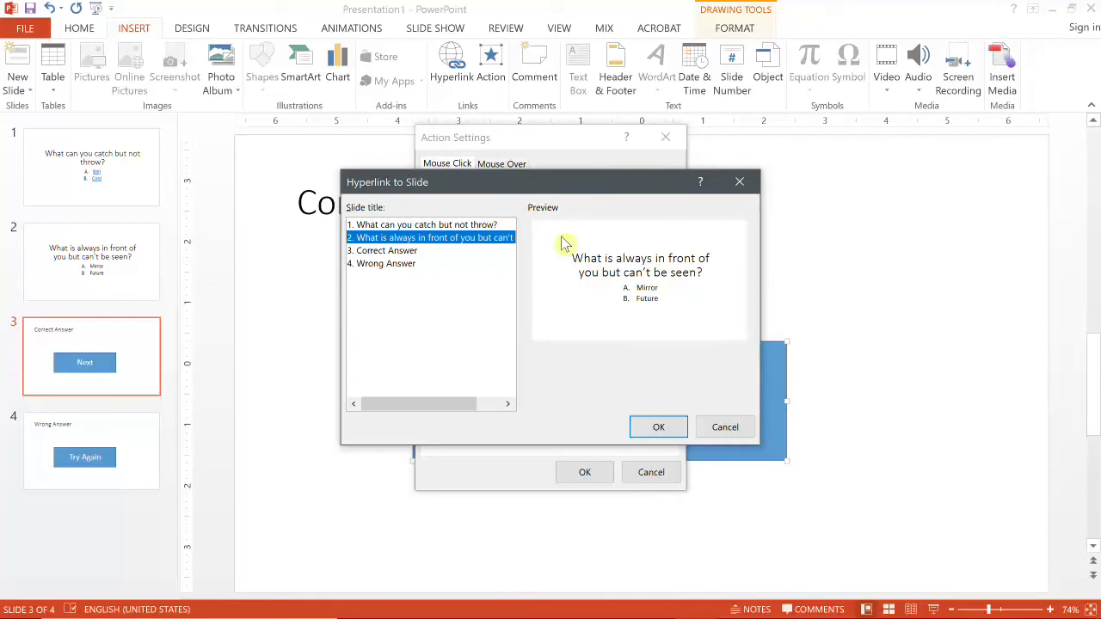
{"action": "left_click", "coordinate": [649, 430]}
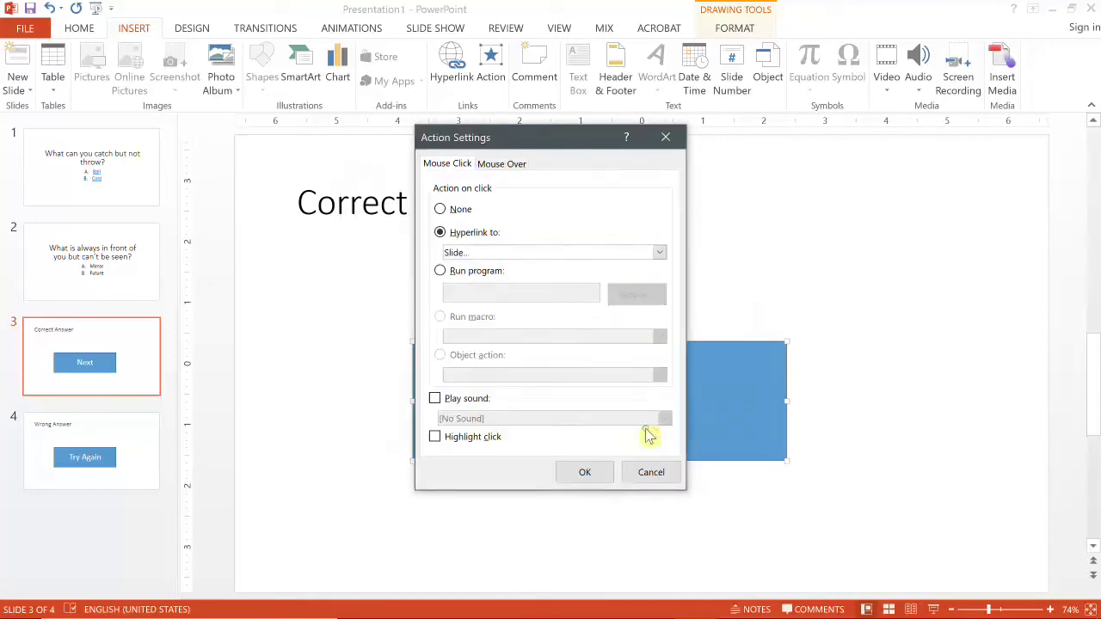
{"action": "left_click", "coordinate": [597, 472]}
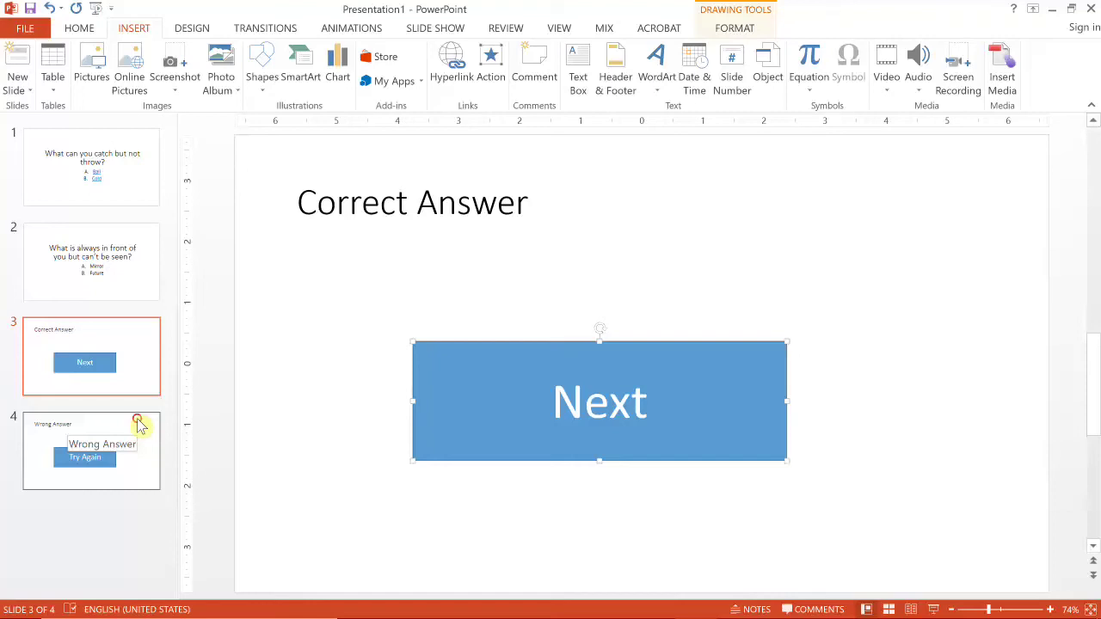
On slide 4, add an action to the Try Again button that hyperlinks to slide 1.
{"action": "left_click", "coordinate": [137, 424]}
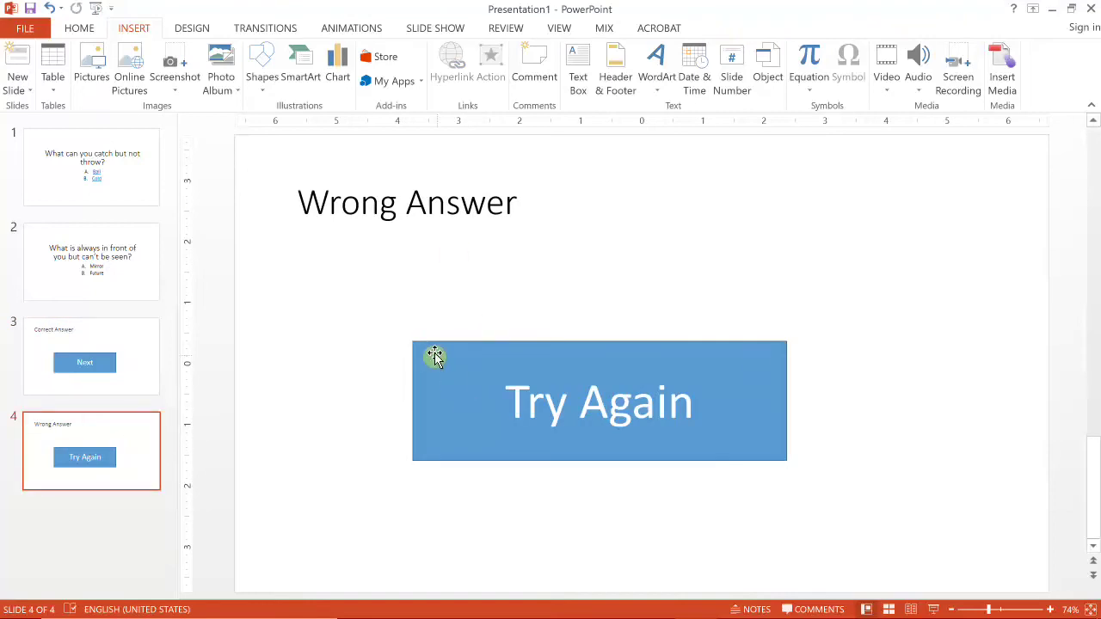
{"action": "left_click", "coordinate": [559, 376]}
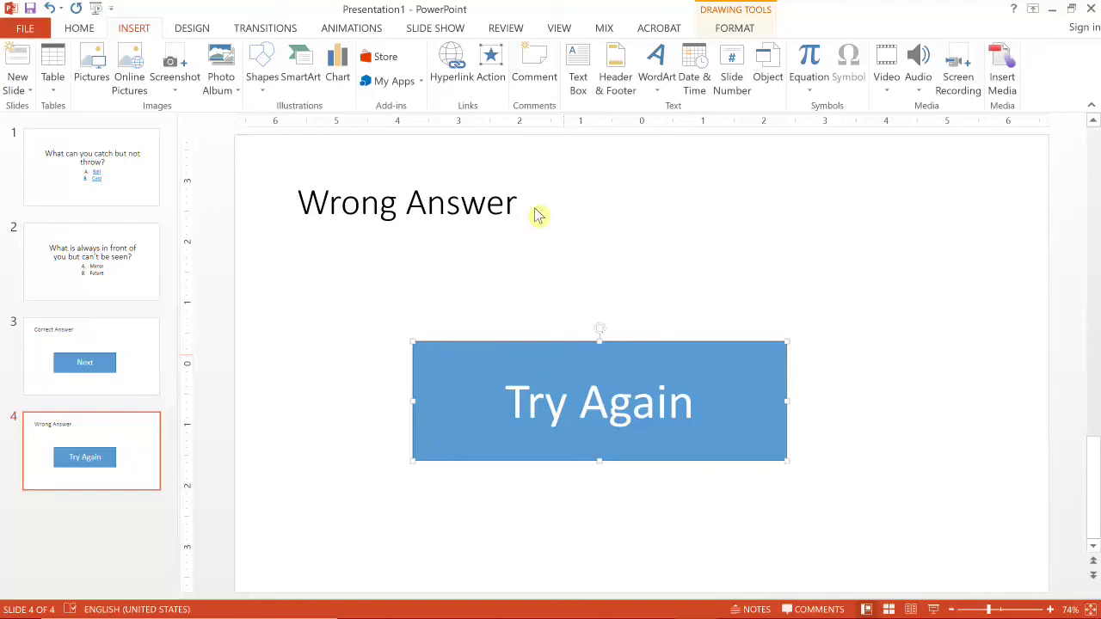
{"action": "left_click", "coordinate": [491, 73]}
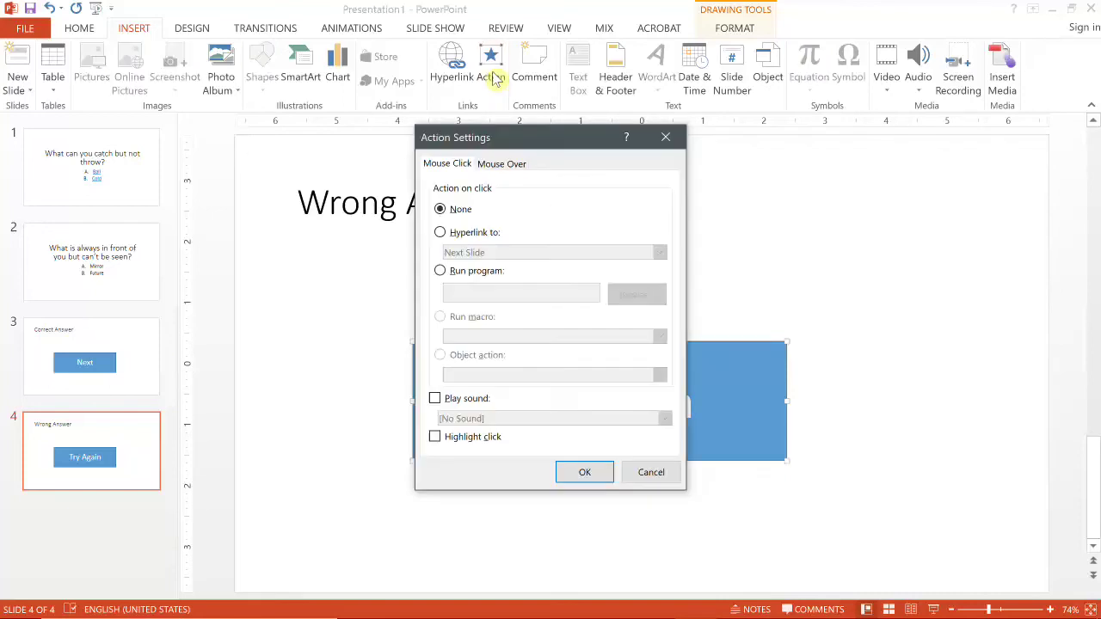
{"action": "left_click", "coordinate": [454, 233]}
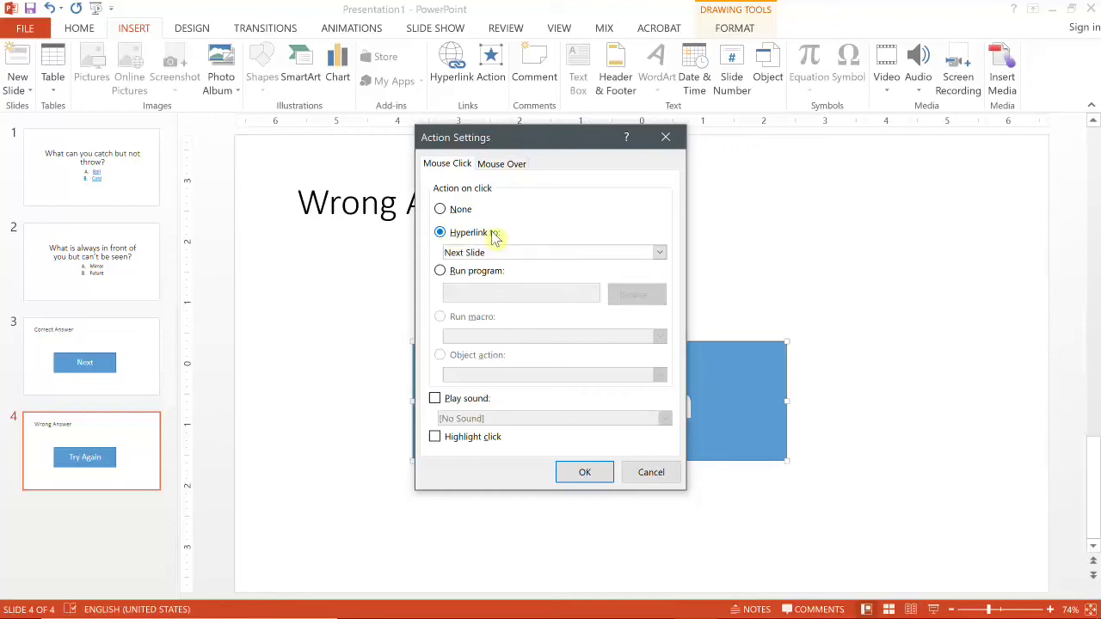
{"action": "left_click", "coordinate": [659, 252]}
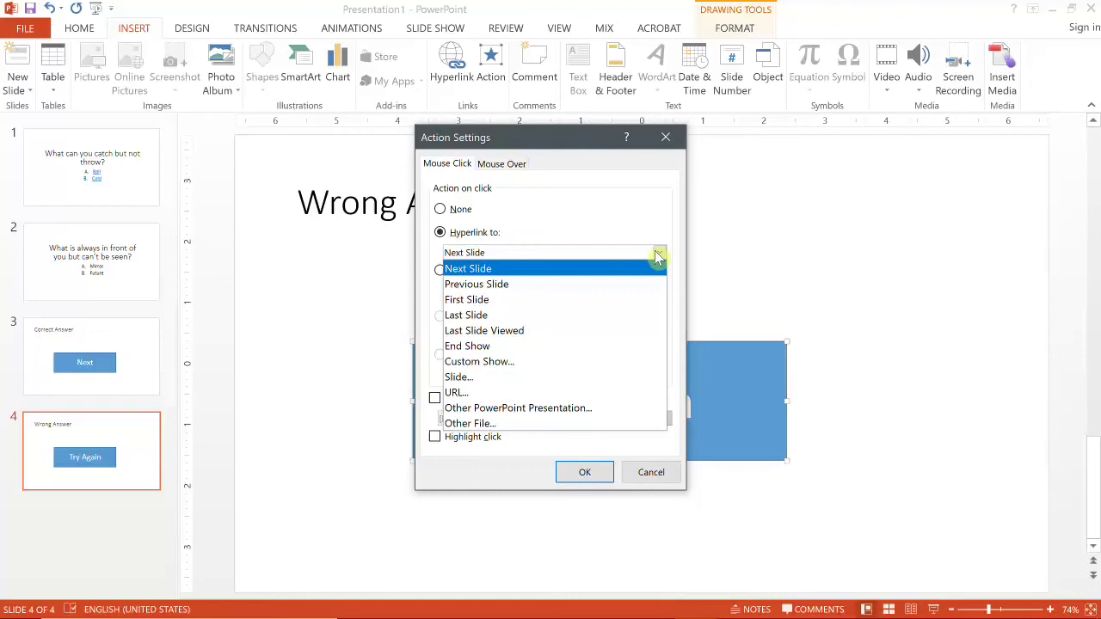
{"action": "left_click", "coordinate": [492, 388]}
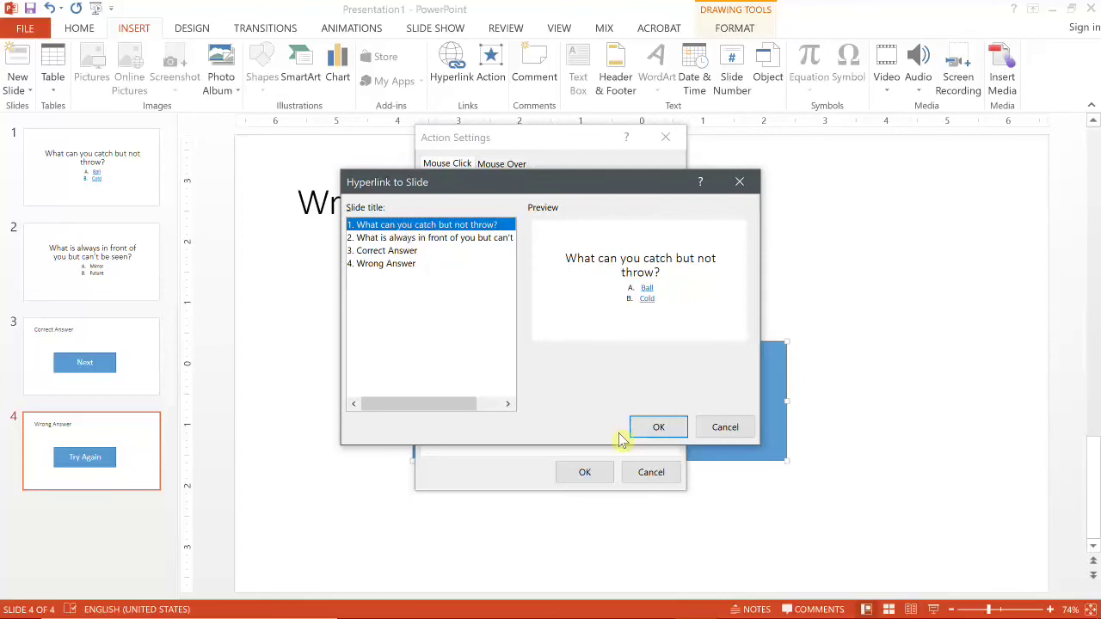
{"action": "left_click", "coordinate": [657, 428]}
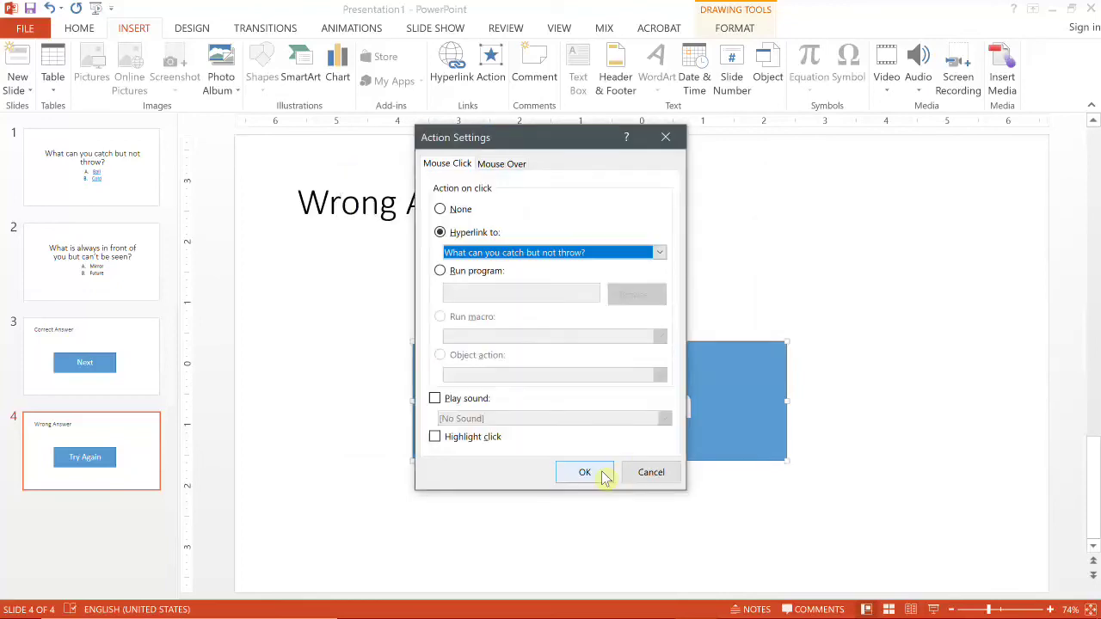
{"action": "left_click", "coordinate": [584, 472]}
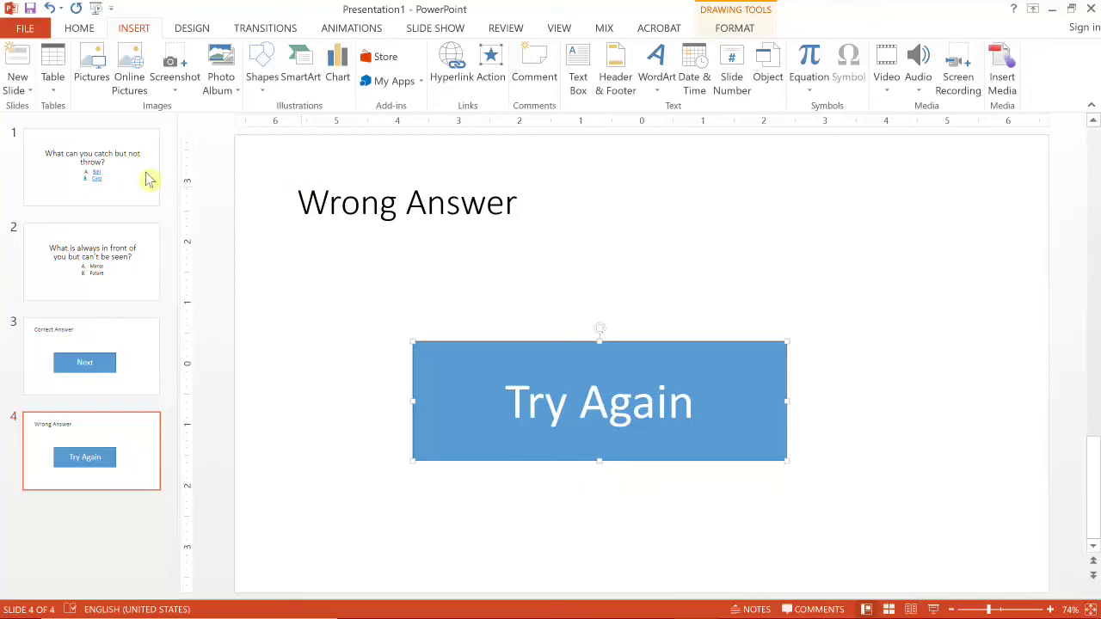
Start the slide show from slide 1, the catch-but-not-throw riddle.
{"action": "left_click", "coordinate": [135, 185]}
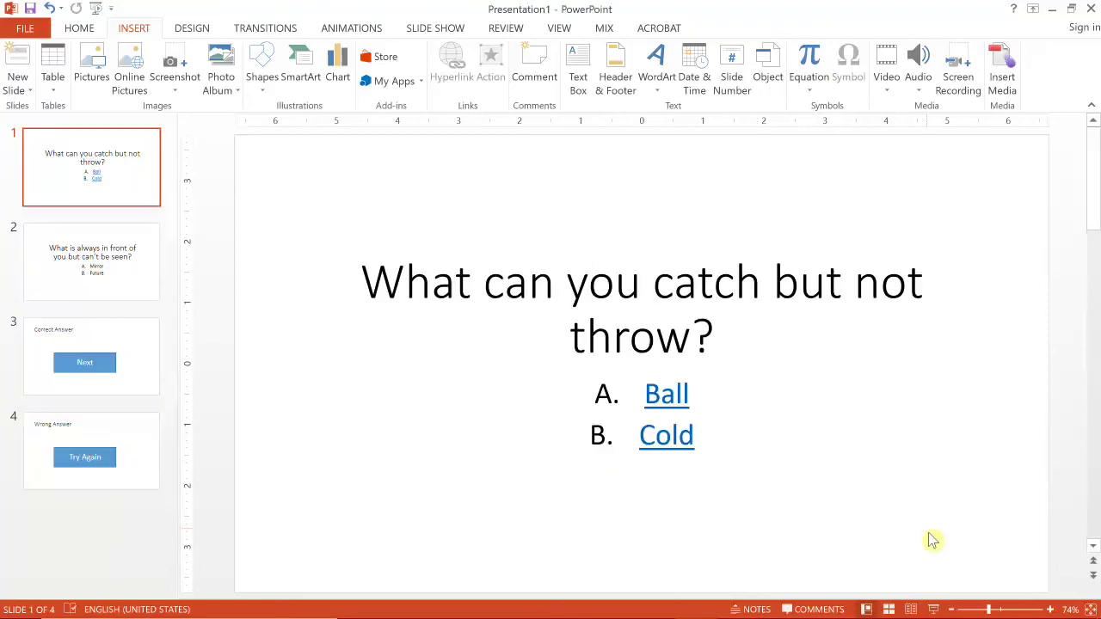
{"action": "left_click", "coordinate": [934, 609]}
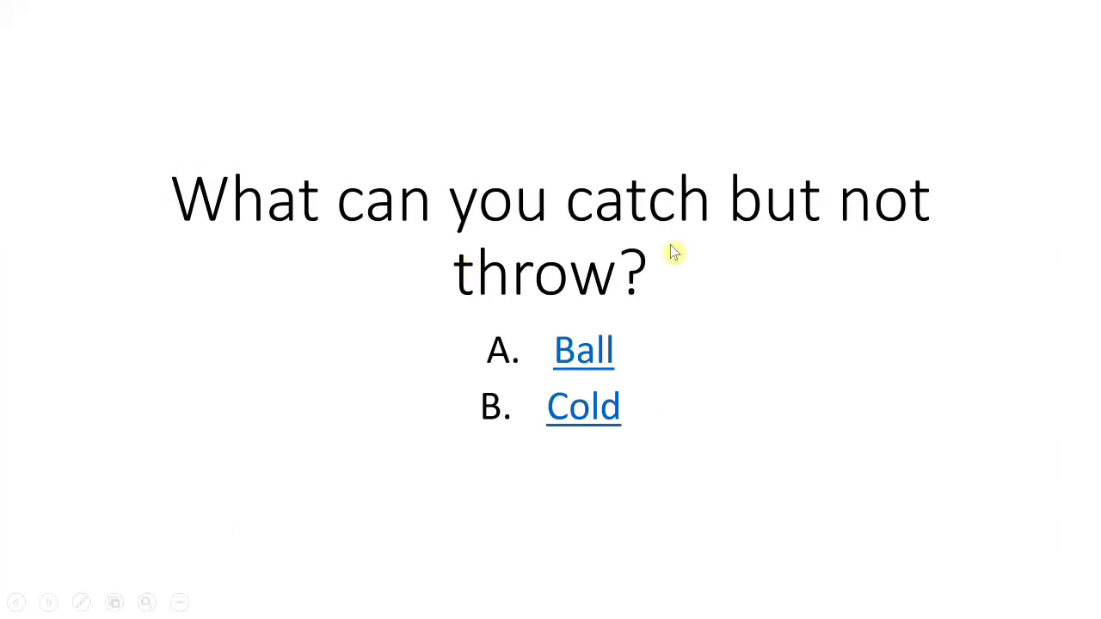
Test the links by clicking Ball, Try Again, Cold, then Next to reach the second riddle.
{"action": "left_click", "coordinate": [601, 346]}
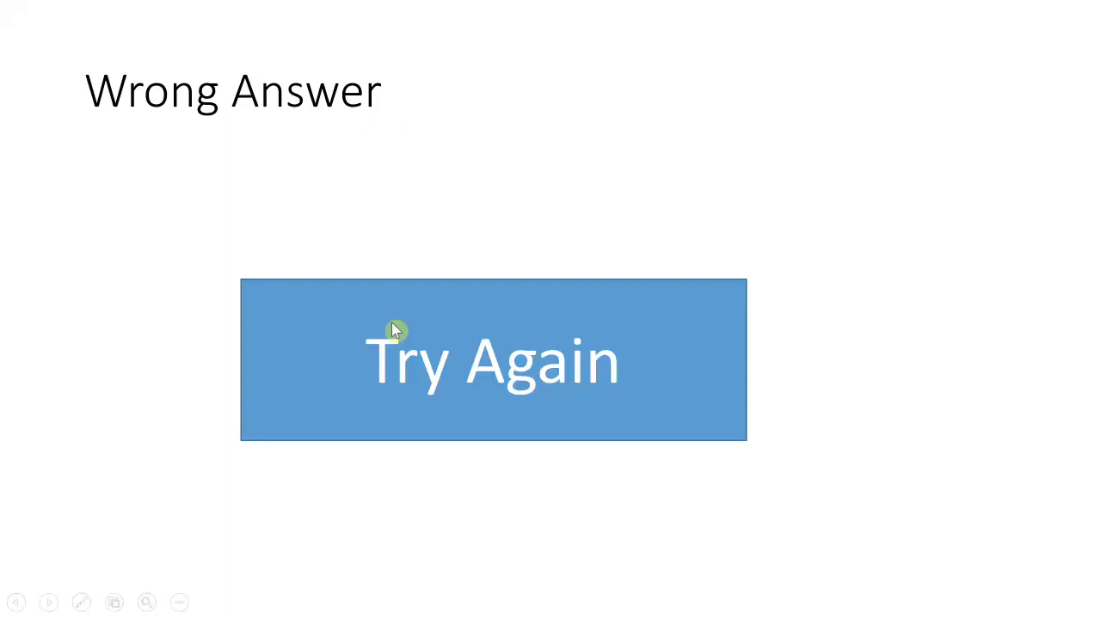
{"action": "left_click", "coordinate": [529, 372]}
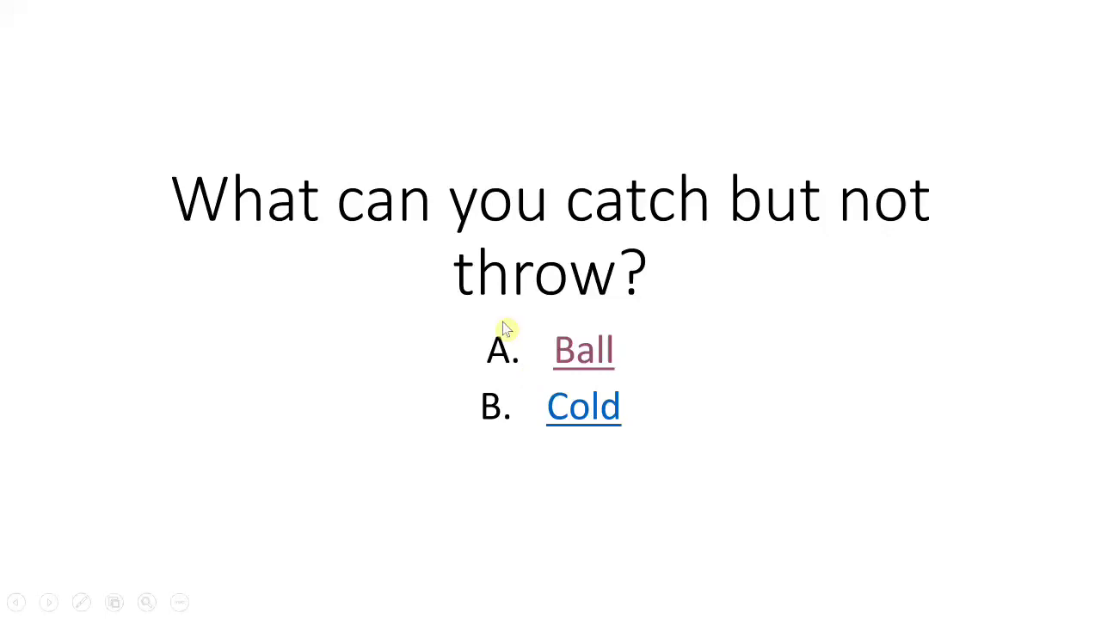
{"action": "left_click", "coordinate": [603, 421]}
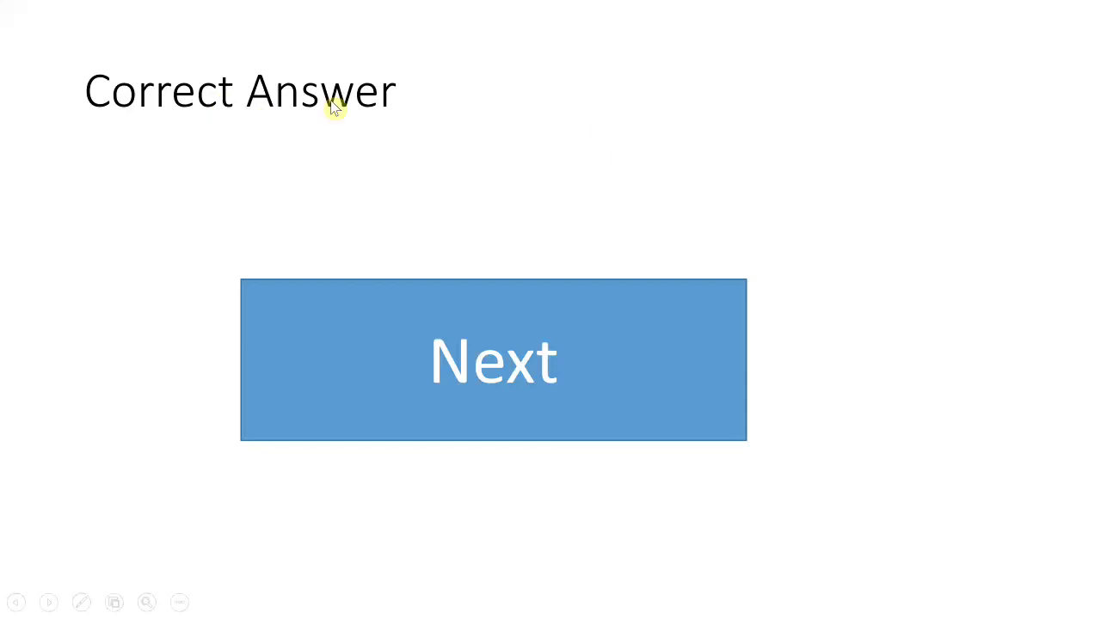
{"action": "left_click", "coordinate": [430, 355]}
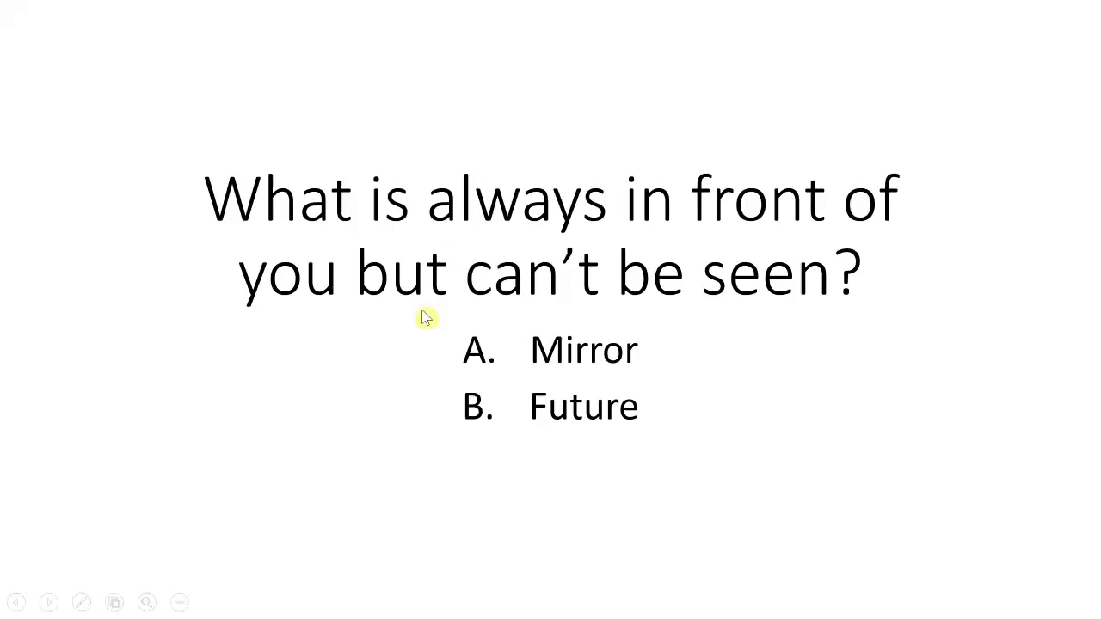